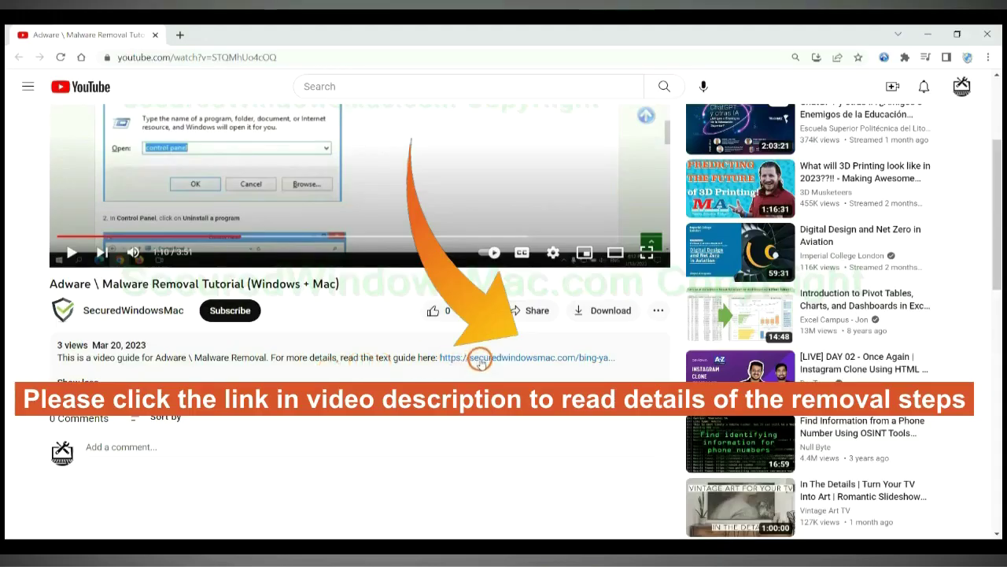
# - Open the removal guide linked in the video description and go to its Instant Automatic Removal section
pyautogui.click(479, 361)
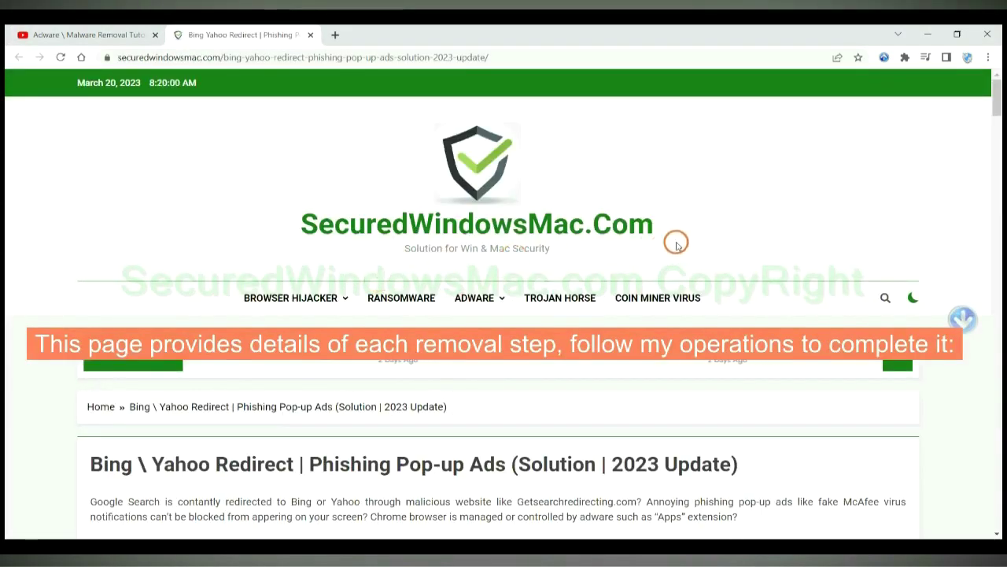
pyautogui.scroll(-15, 714, 236)
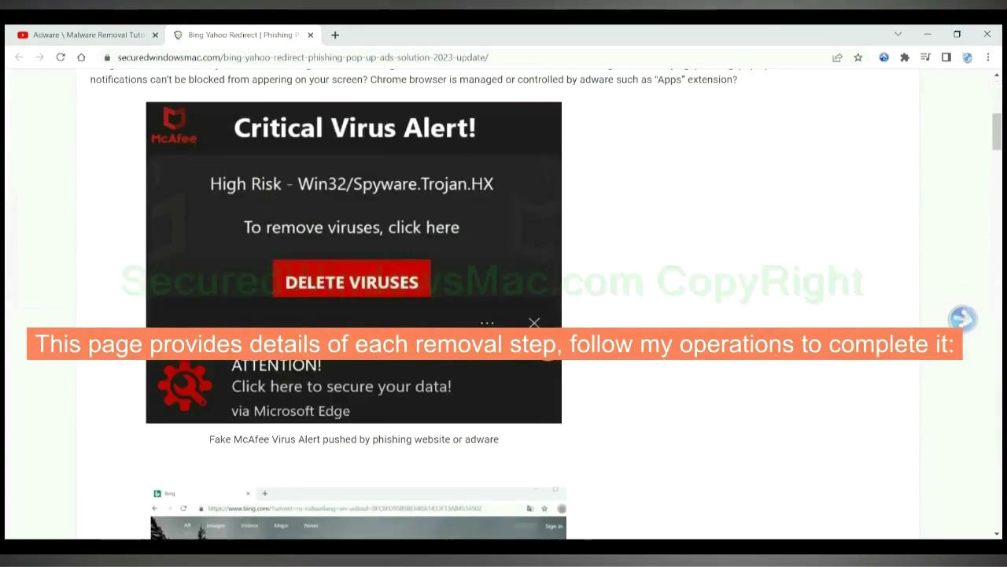
pyautogui.scroll(-3, 546, 348)
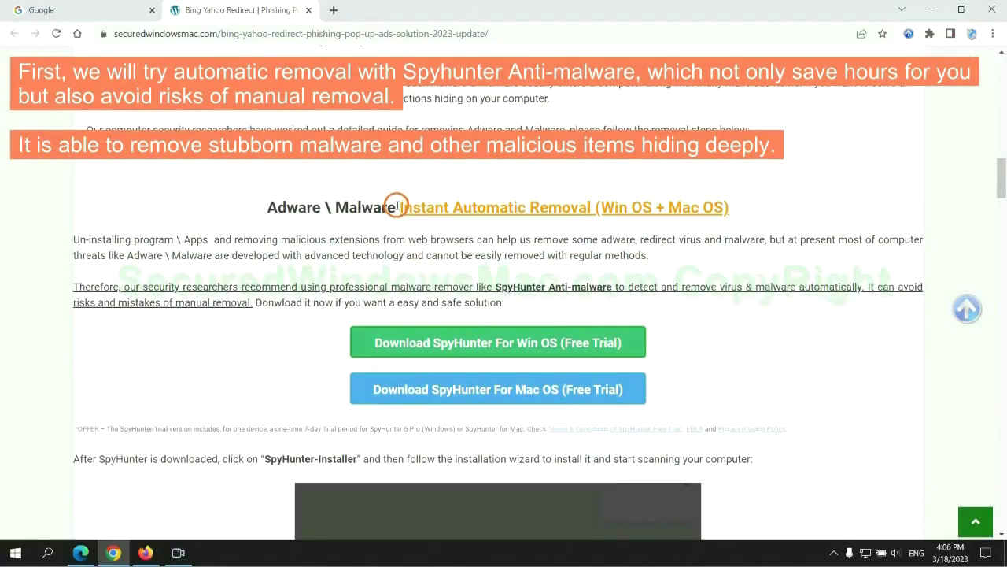
pyautogui.moveTo(398, 206); pyautogui.dragTo(592, 207)
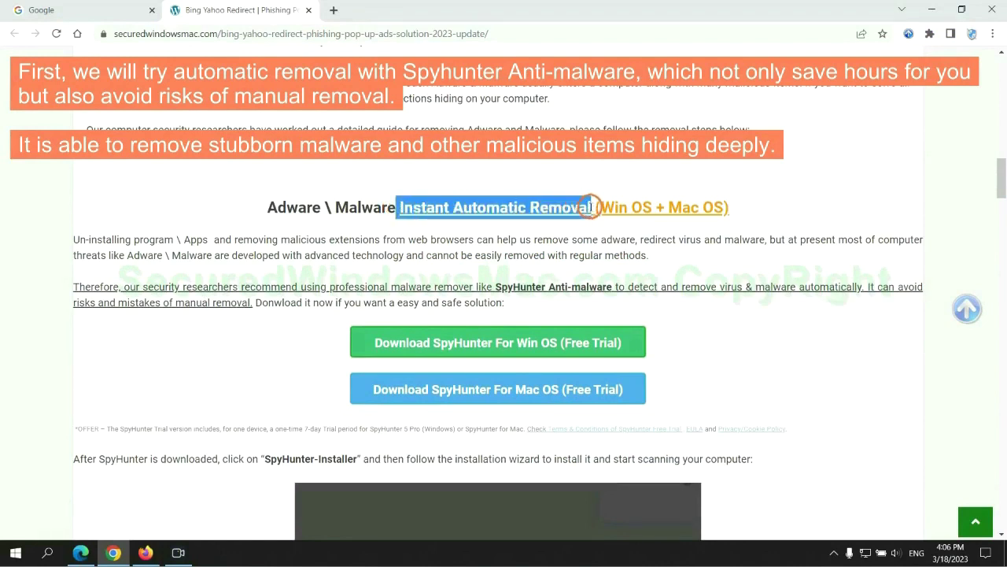
pyautogui.click(501, 173)
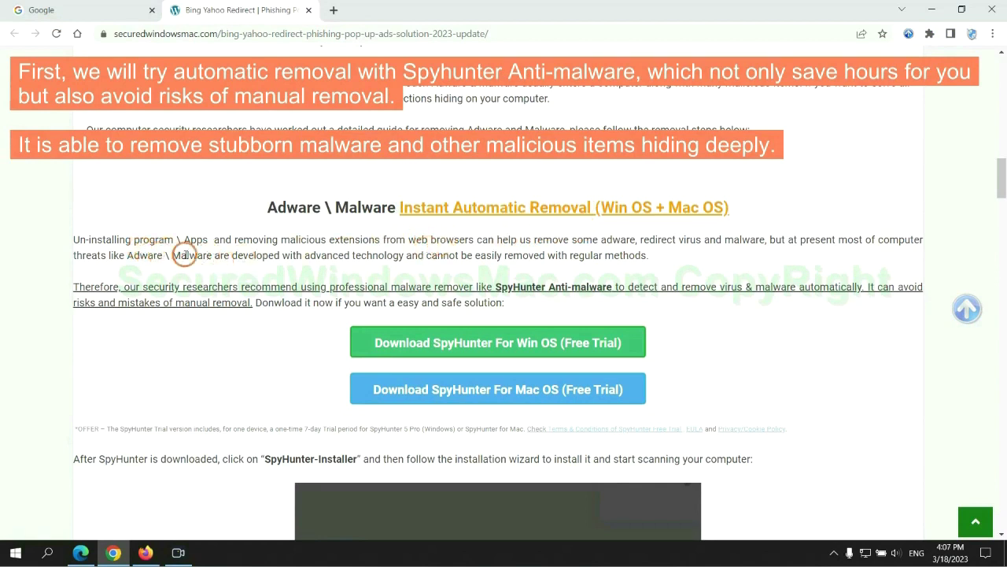
# - Download the free trial of SpyHunter for Win OS and keep the installer file despite the browser's security prompt
pyautogui.scroll(-1, 499, 279)
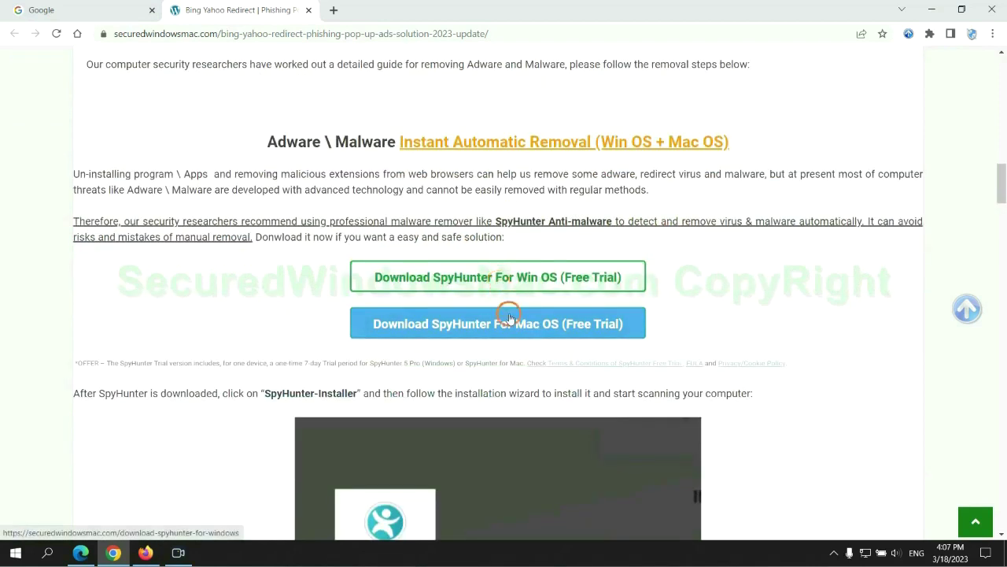
pyautogui.scroll(-2, 509, 316)
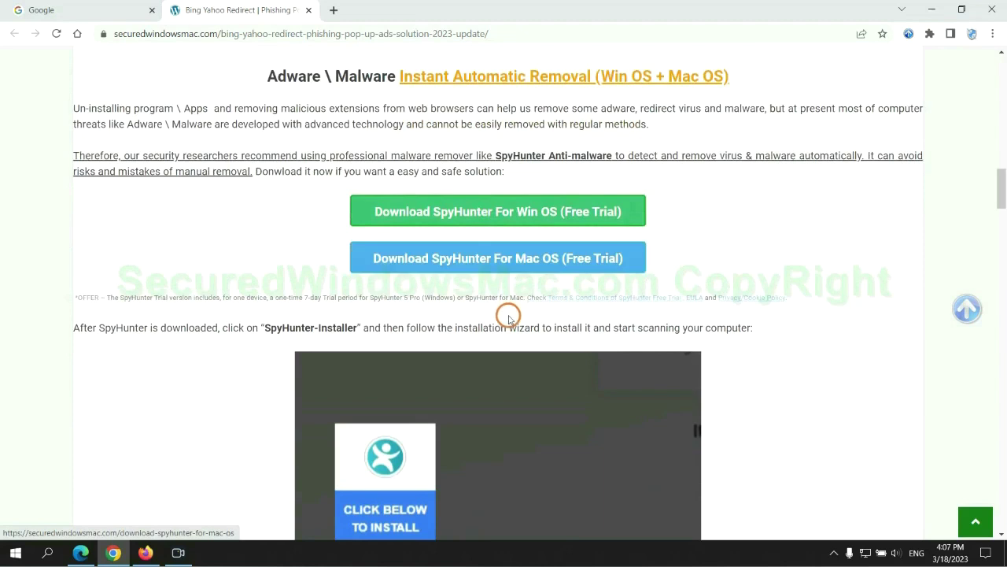
pyautogui.click(508, 150)
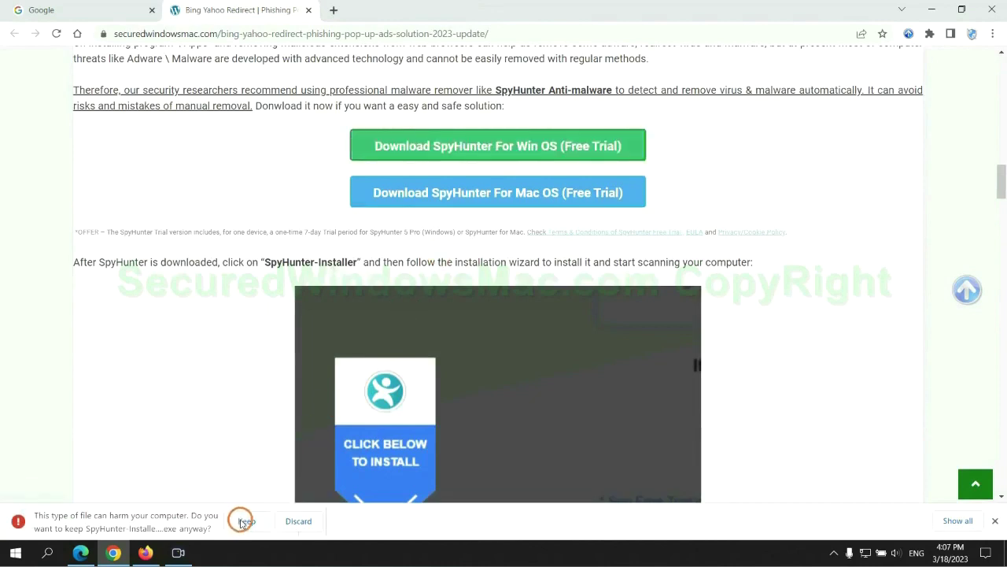
pyautogui.click(245, 521)
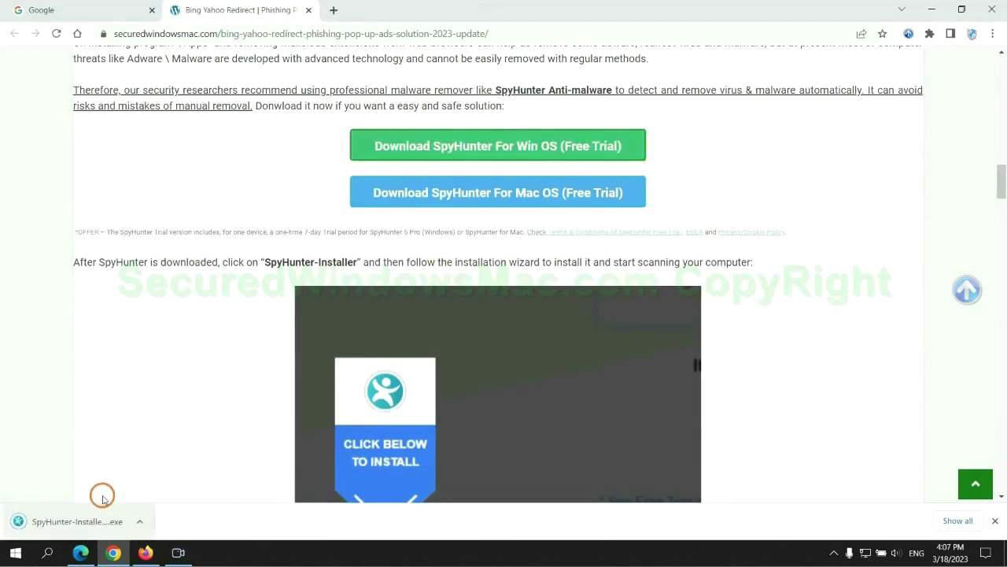
# - Launch the downloaded SpyHunter installer, continue to the license agreement and accept the EULA and Privacy Policy
pyautogui.click(96, 521)
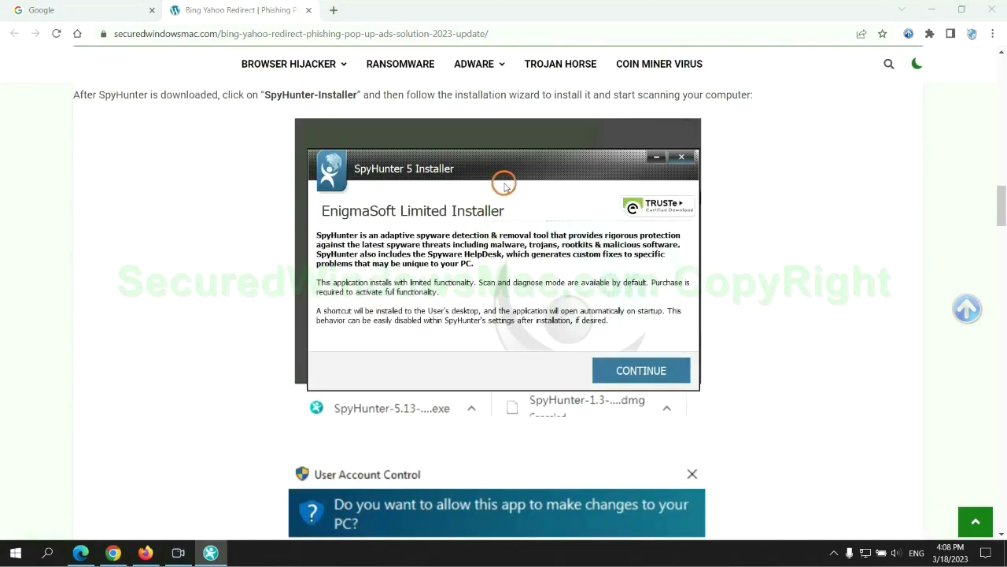
pyautogui.click(663, 370)
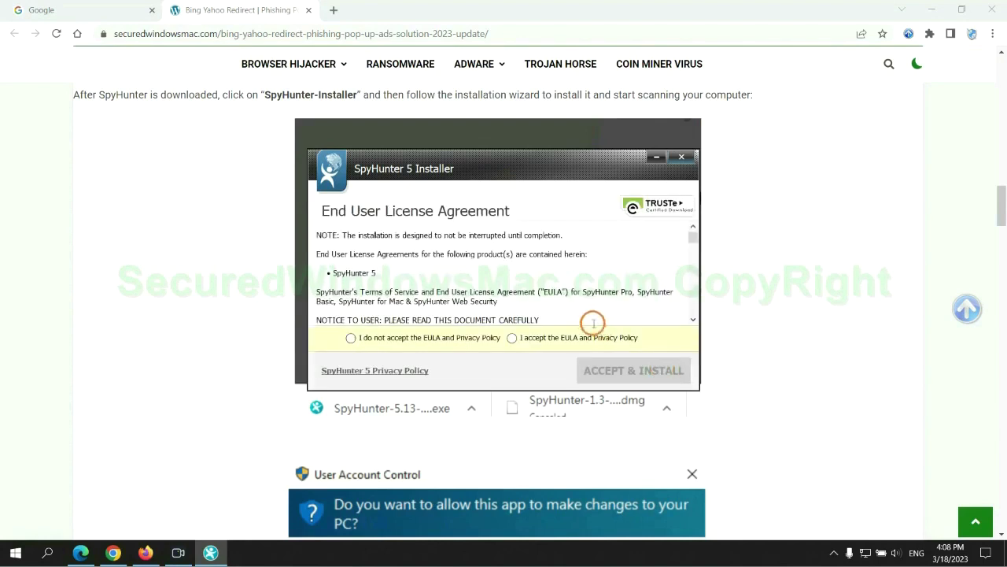
pyautogui.click(510, 338)
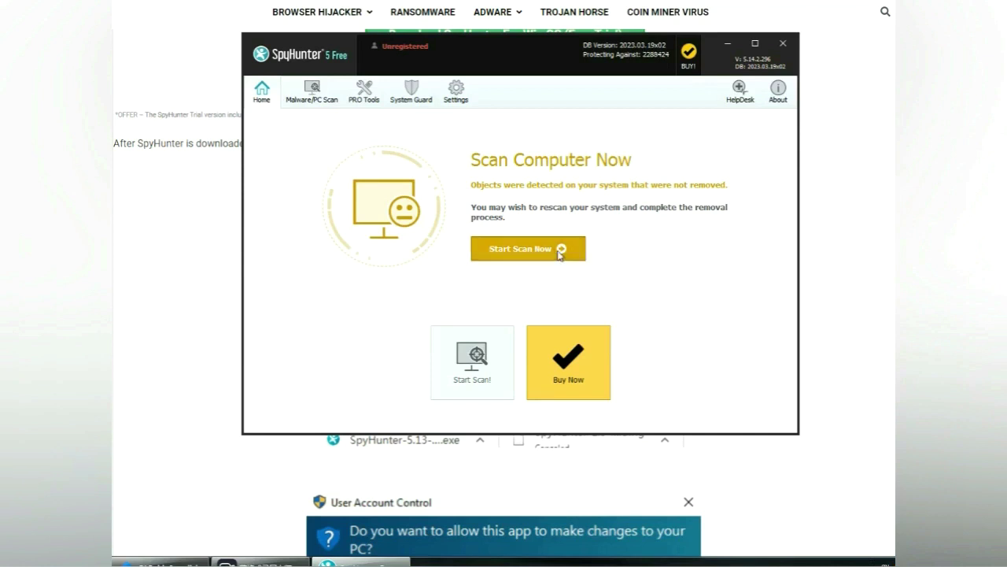
# - Scan the computer with SpyHunter and choose the 7-day free trial for removing the detected objects
pyautogui.click(528, 248)
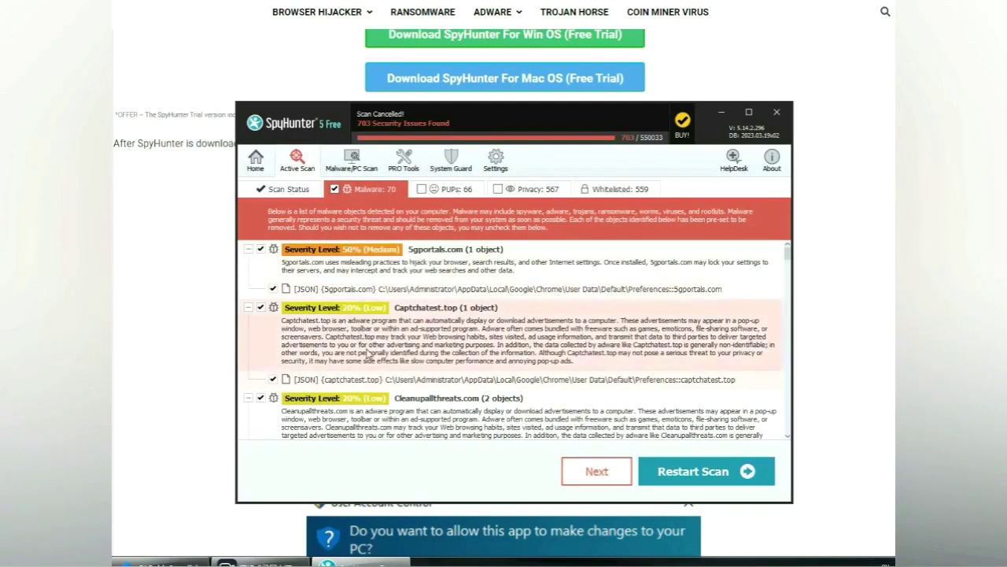
pyautogui.click(617, 476)
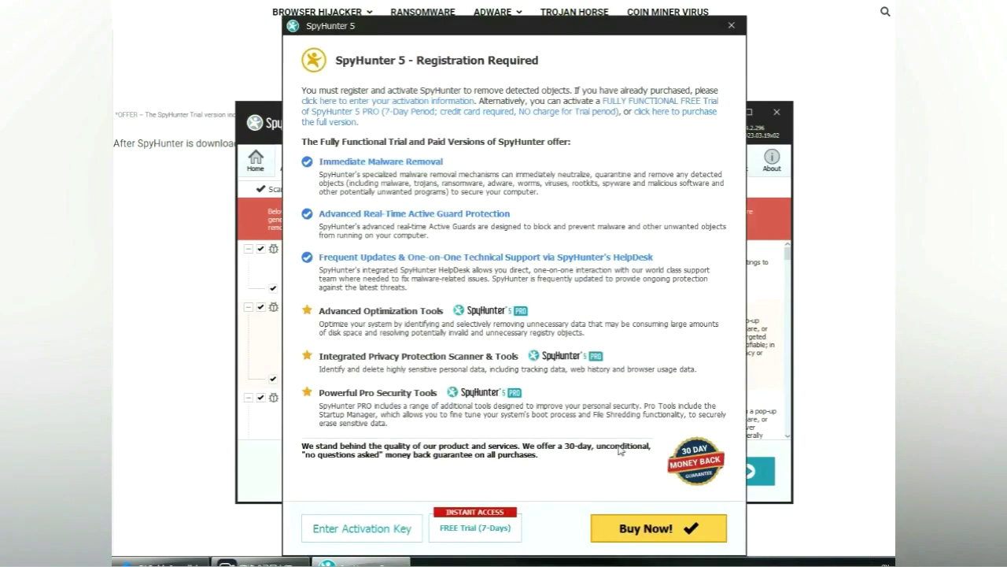
pyautogui.click(480, 529)
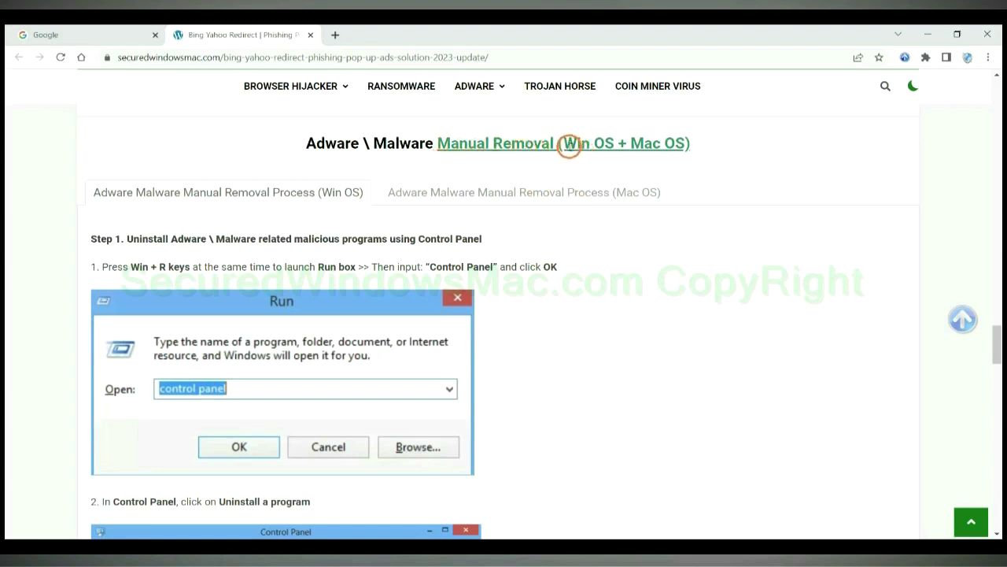
# - Review the guide's Manual Removal section, including Step 1 on uninstalling malicious Windows programs with Control Panel
pyautogui.moveTo(564, 143); pyautogui.dragTo(618, 144)
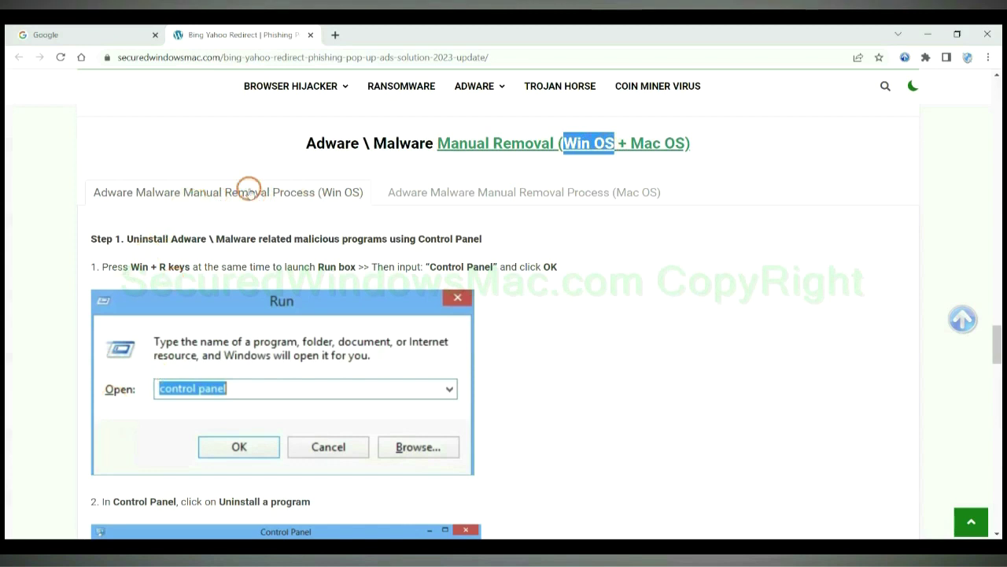
pyautogui.moveTo(629, 142); pyautogui.dragTo(681, 142)
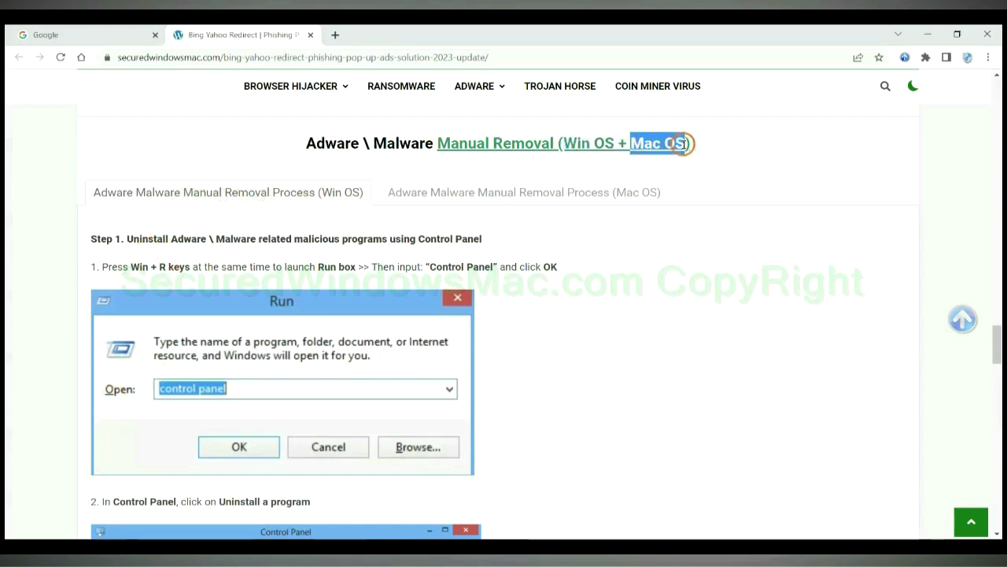
pyautogui.click(506, 200)
pyautogui.scroll(-1, 471, 265)
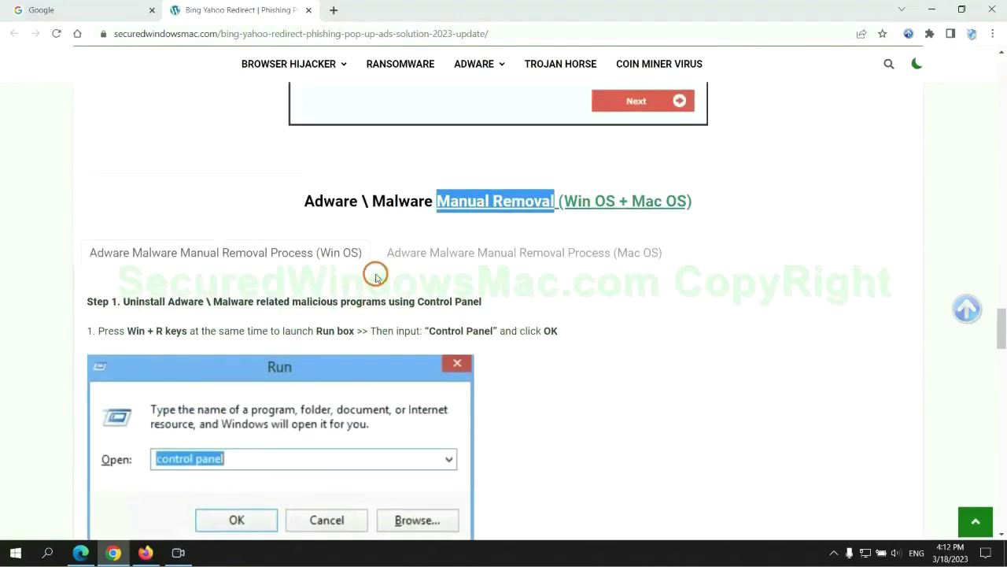
pyautogui.scroll(-2, 315, 259)
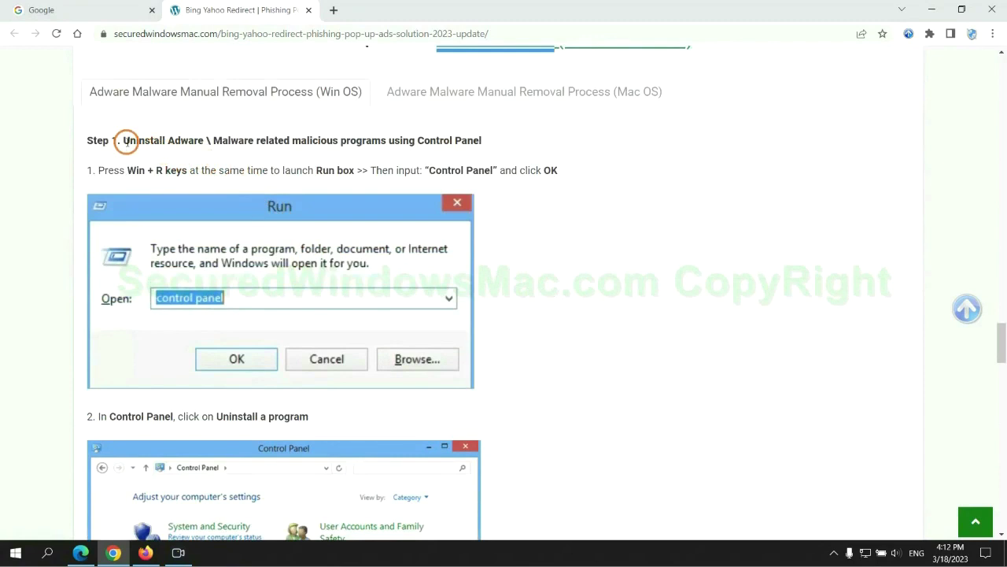
pyautogui.moveTo(124, 142); pyautogui.dragTo(383, 143)
pyautogui.click(668, 206)
pyautogui.scroll(-2, 626, 206)
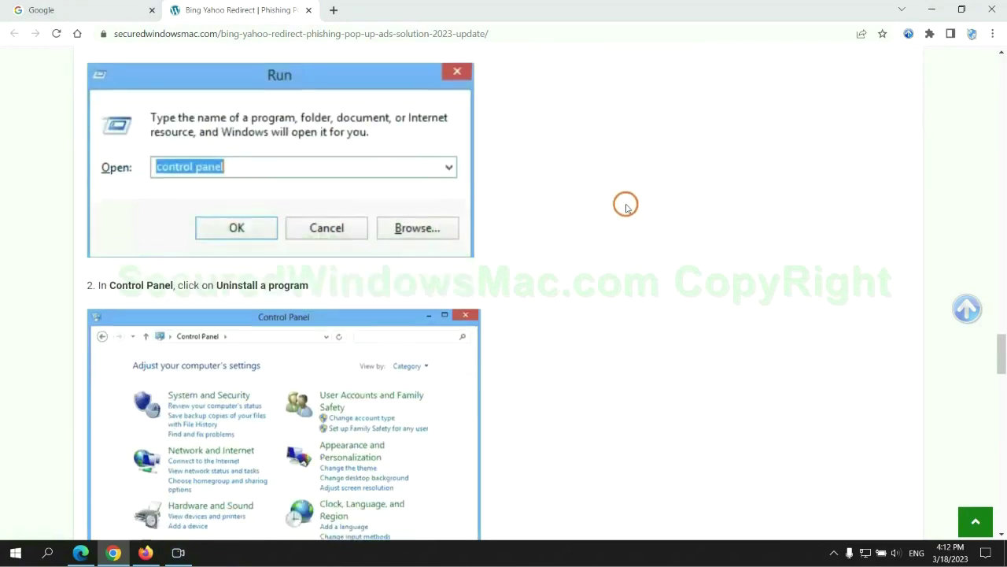
# - Launch "control panel" from the Run dialog and bring up the uninstall option for Lantern in the installed programs, then close the window
pyautogui.press('super+r')
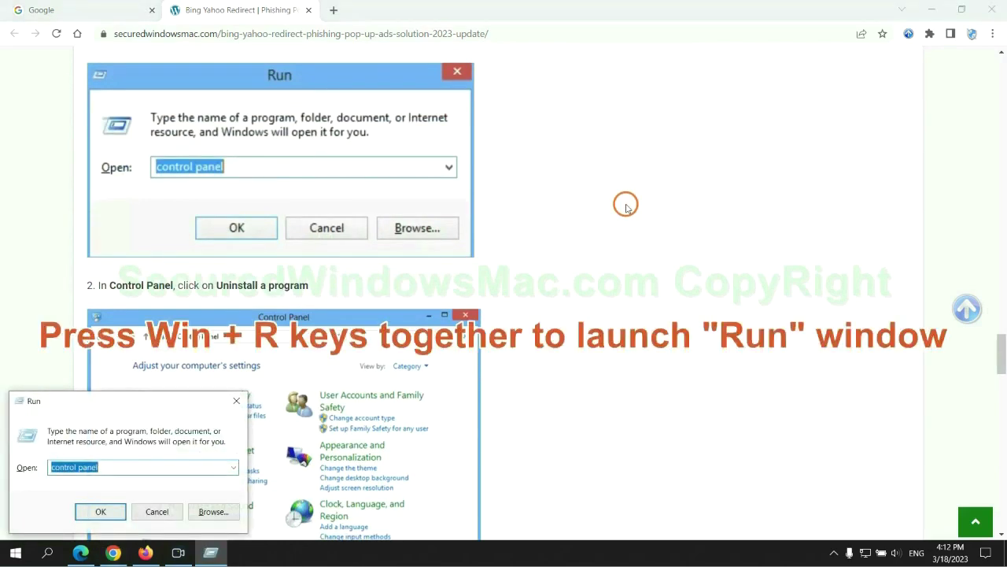
pyautogui.write('control')
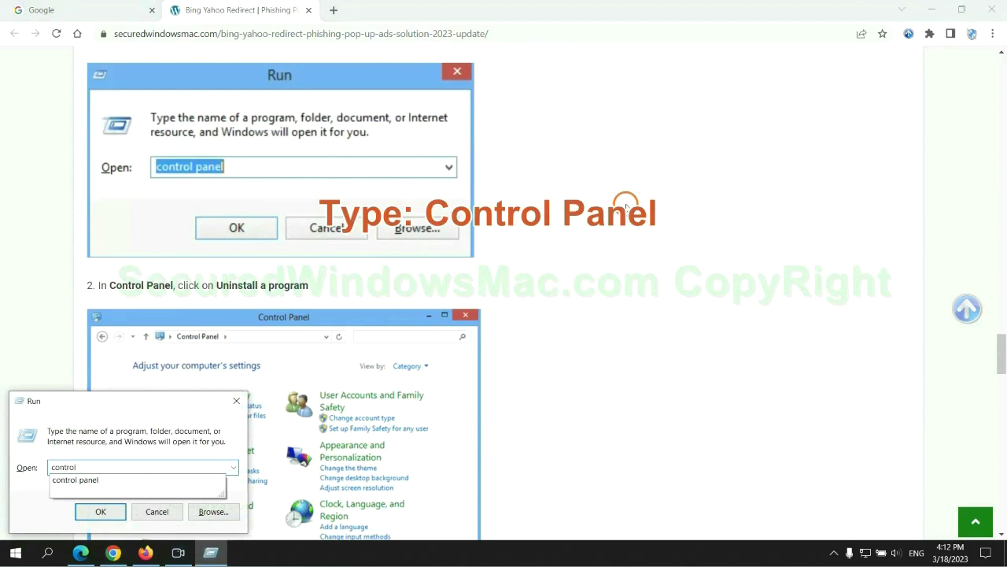
pyautogui.write(' panel')
pyautogui.press('Return')
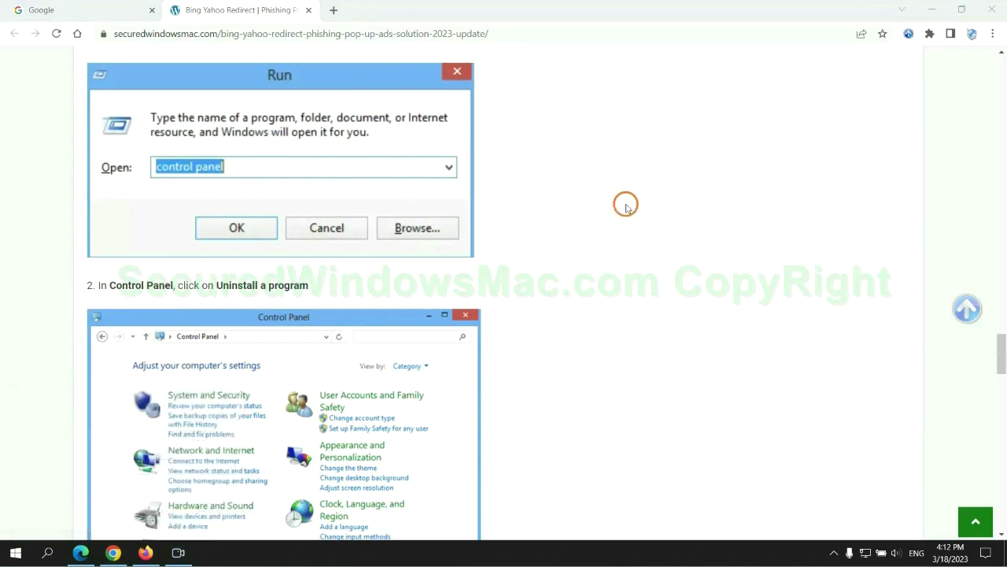
pyautogui.click(400, 276)
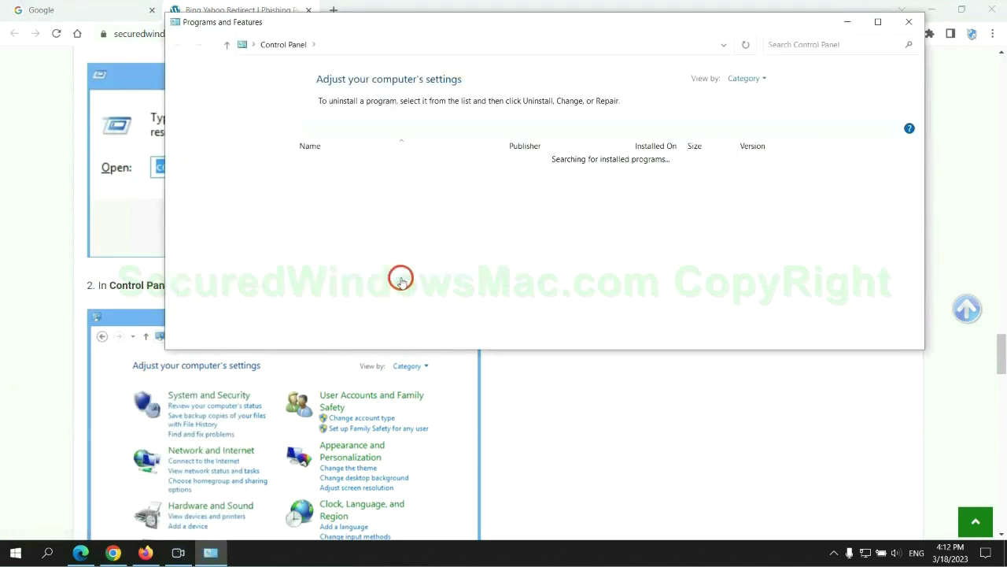
pyautogui.rightClick(338, 187)
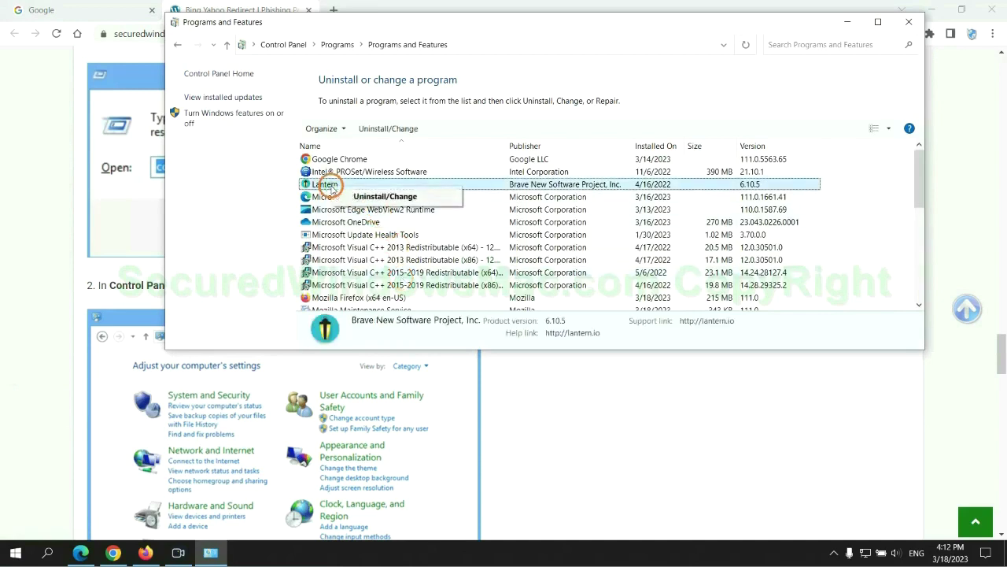
pyautogui.click(907, 22)
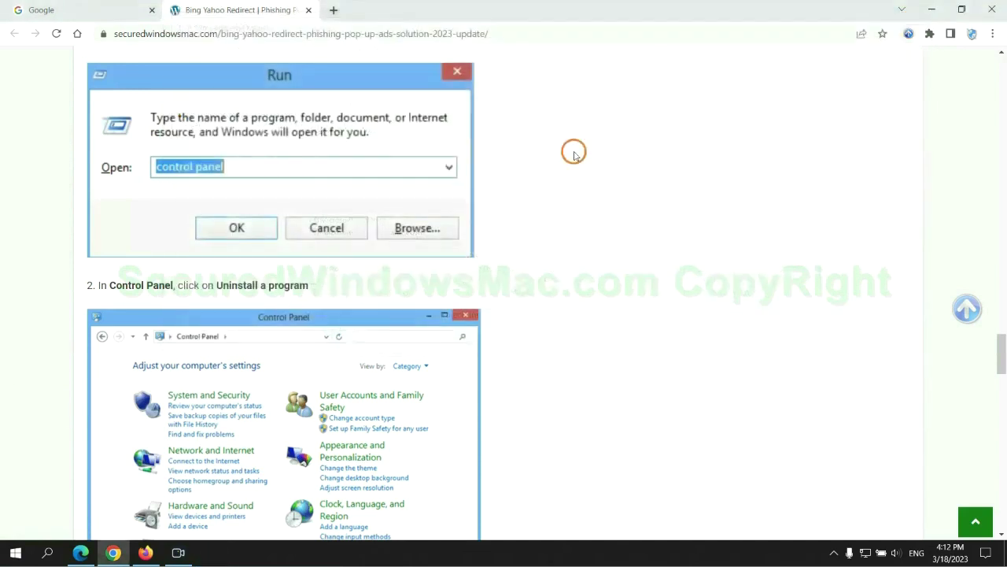
# - Consult Step 2 of the guide on malicious browser extensions and open the extension management page in Microsoft Edge
pyautogui.scroll(-5, 296, 336)
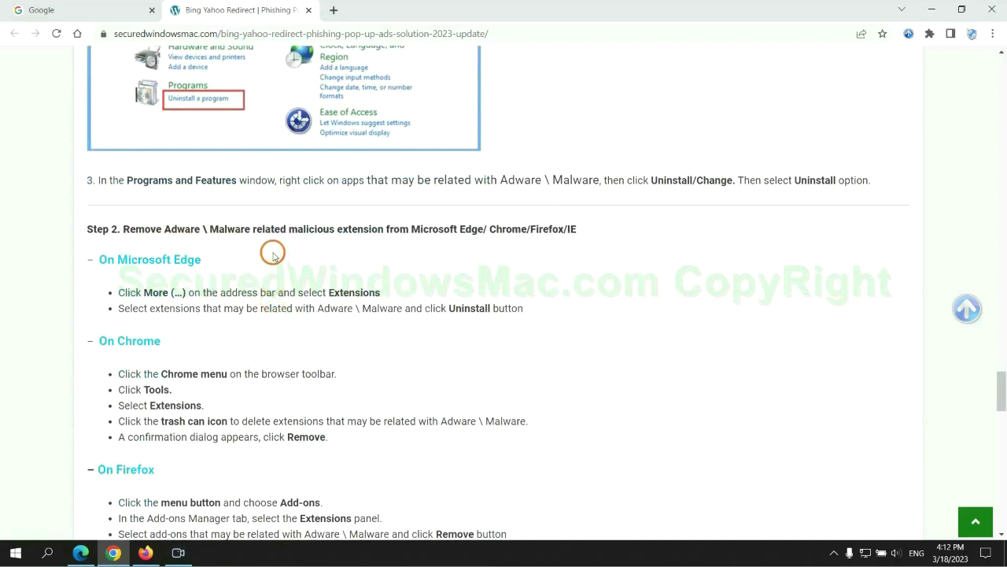
pyautogui.moveTo(288, 229); pyautogui.dragTo(386, 230)
pyautogui.click(398, 254)
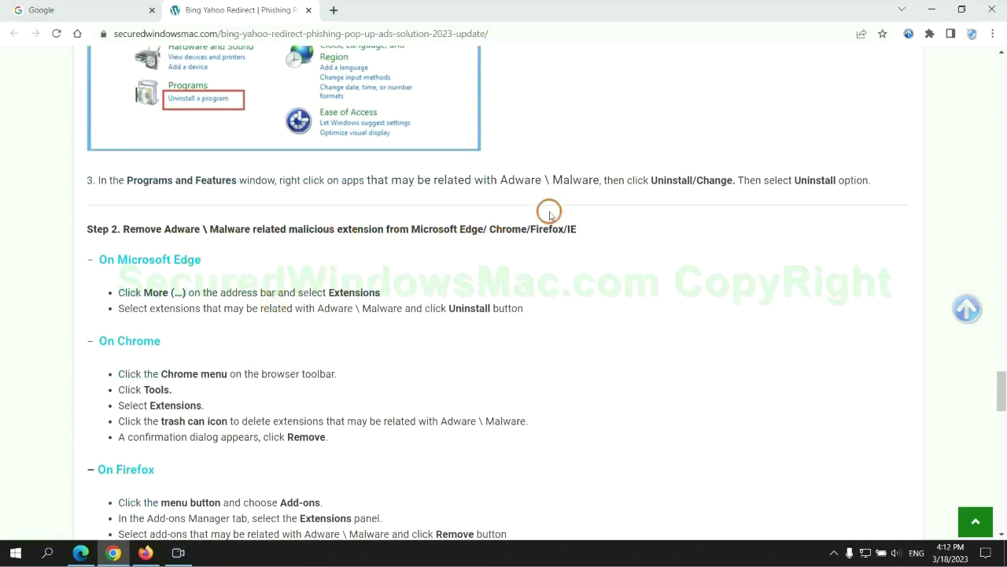
pyautogui.click(84, 550)
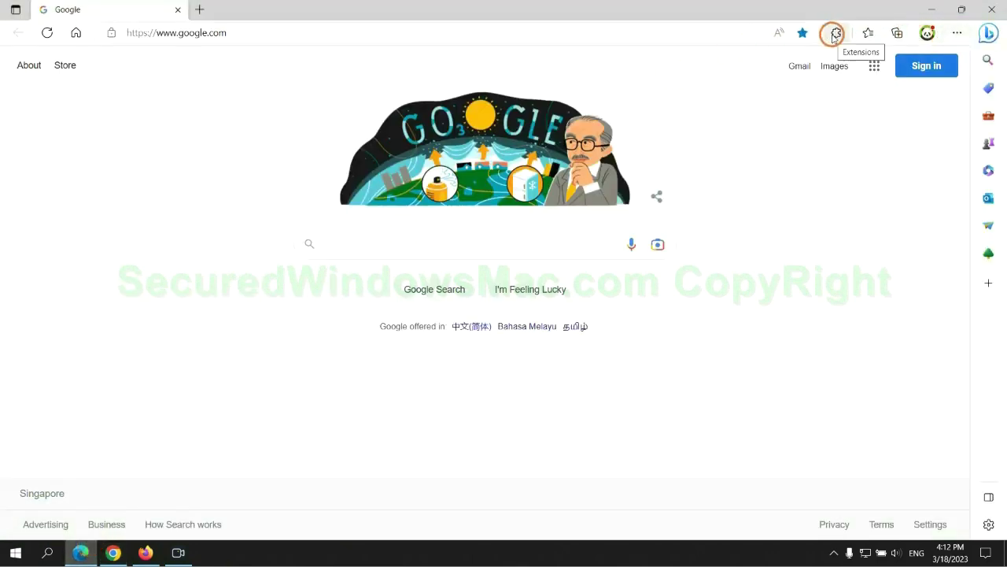
pyautogui.click(834, 36)
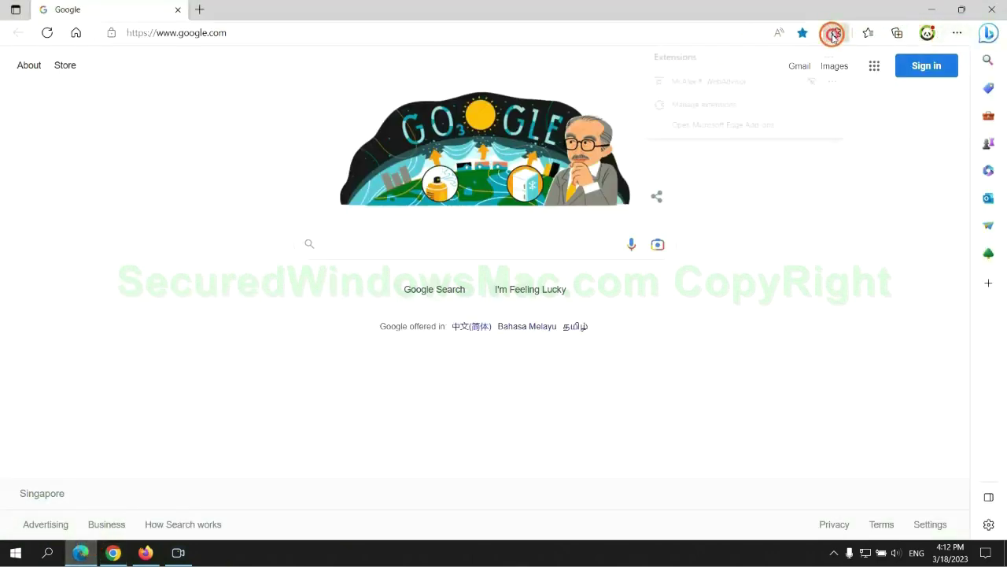
pyautogui.click(699, 106)
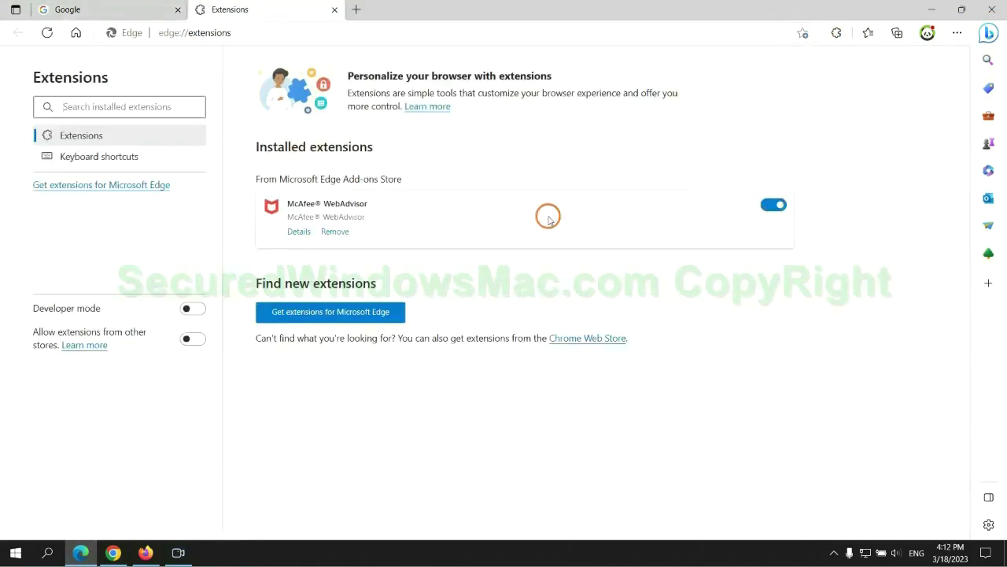
# - Remove the McAfee WebAdvisor extension from Microsoft Edge and close the extension management page
pyautogui.click(336, 234)
pyautogui.click(724, 124)
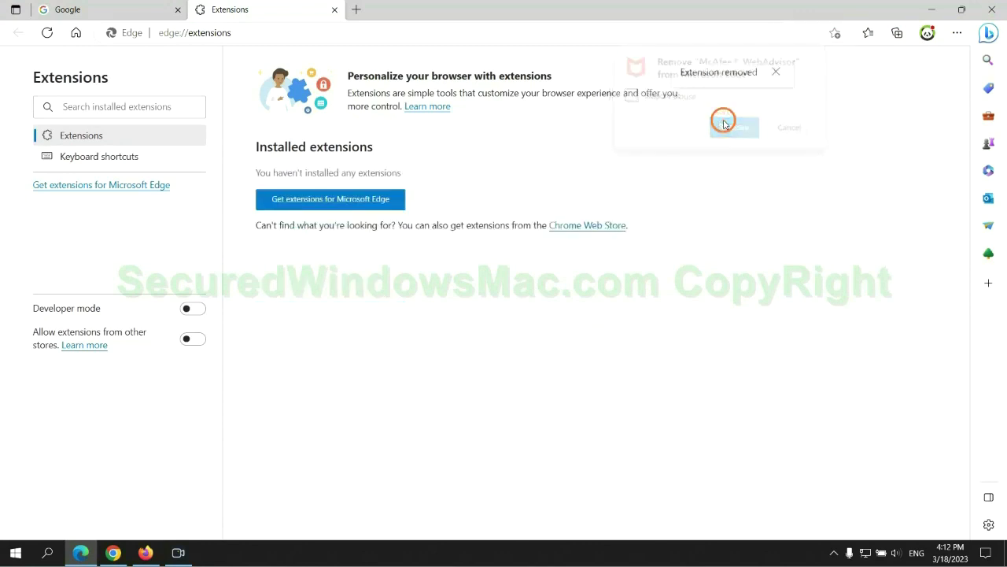
pyautogui.click(334, 10)
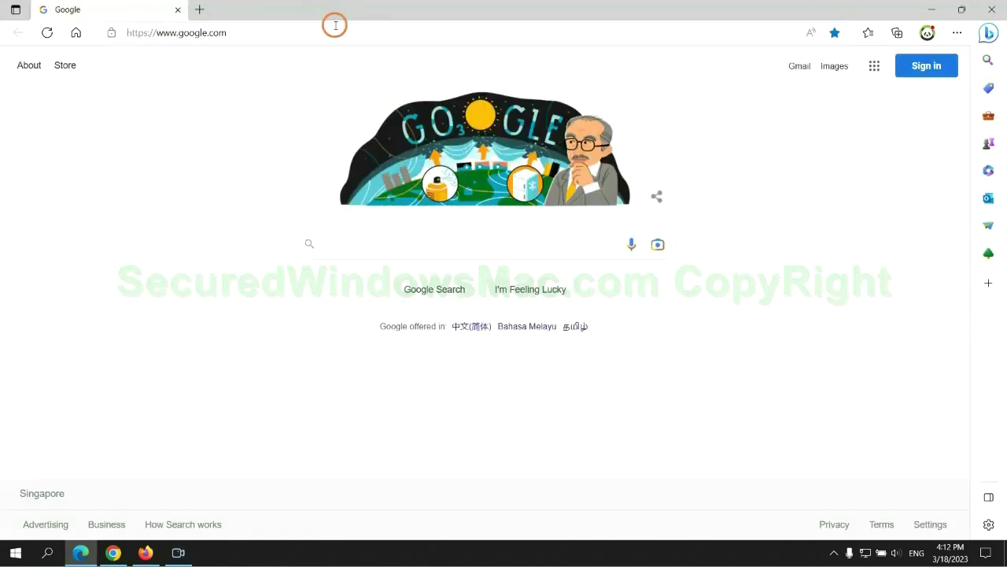
# - Switch to Chrome, remove the Ecosia extension from its extension management page, and close the feedback page that opens
pyautogui.click(122, 554)
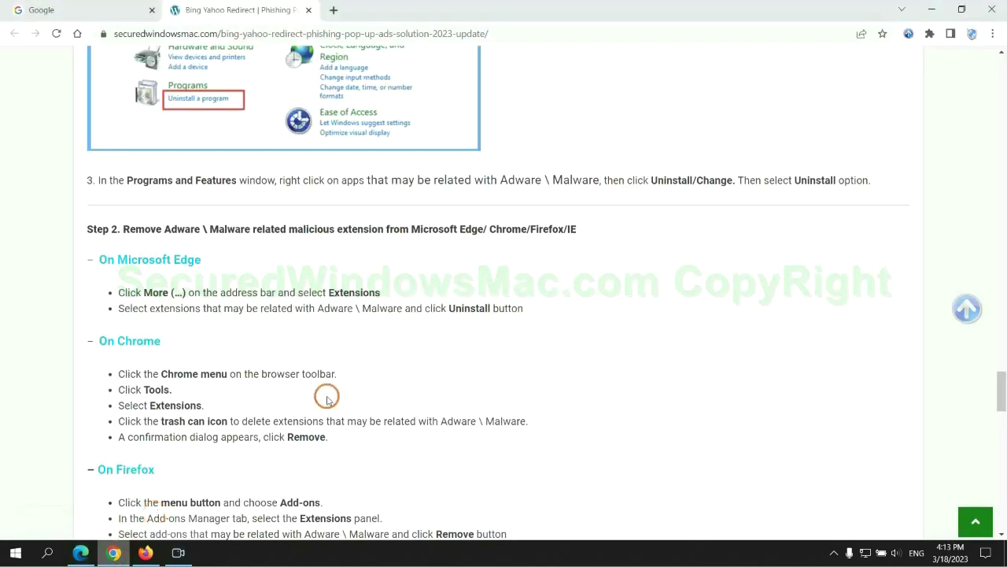
pyautogui.click(929, 34)
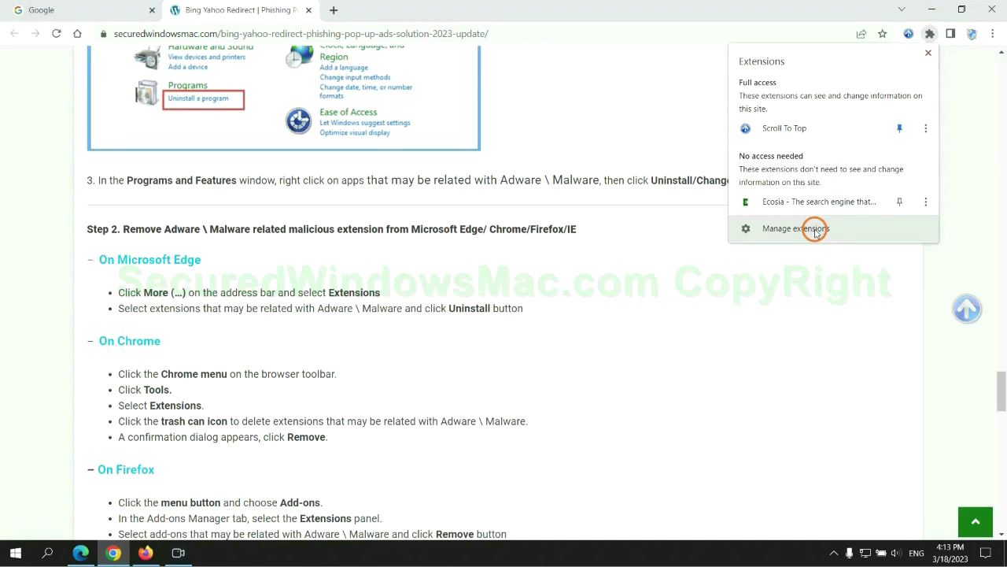
pyautogui.click(815, 229)
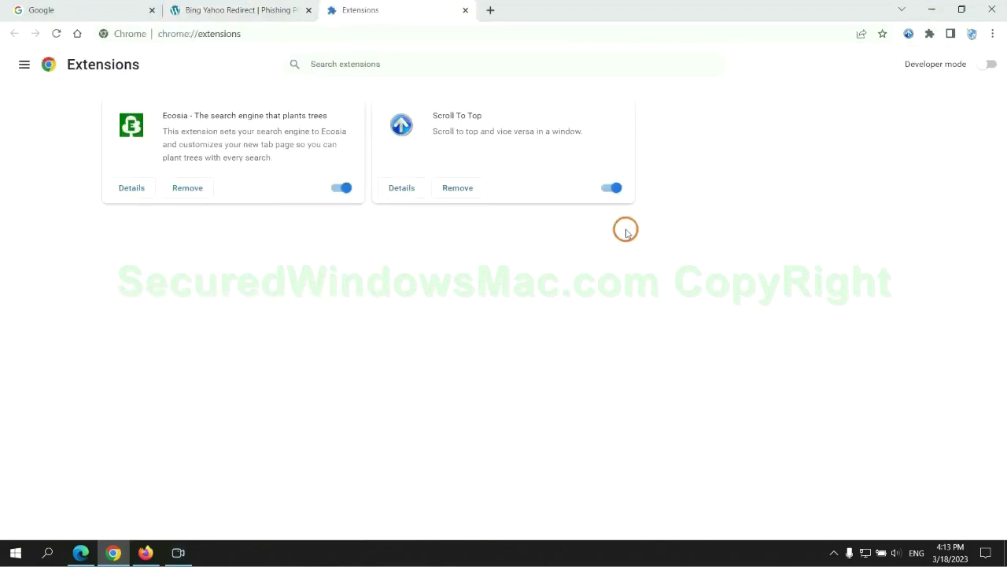
pyautogui.click(189, 187)
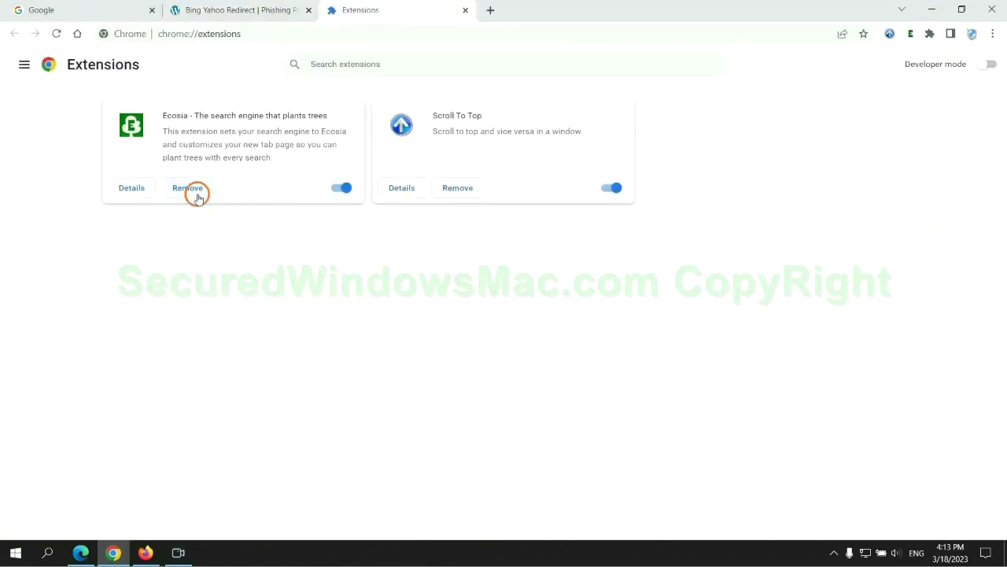
pyautogui.click(834, 139)
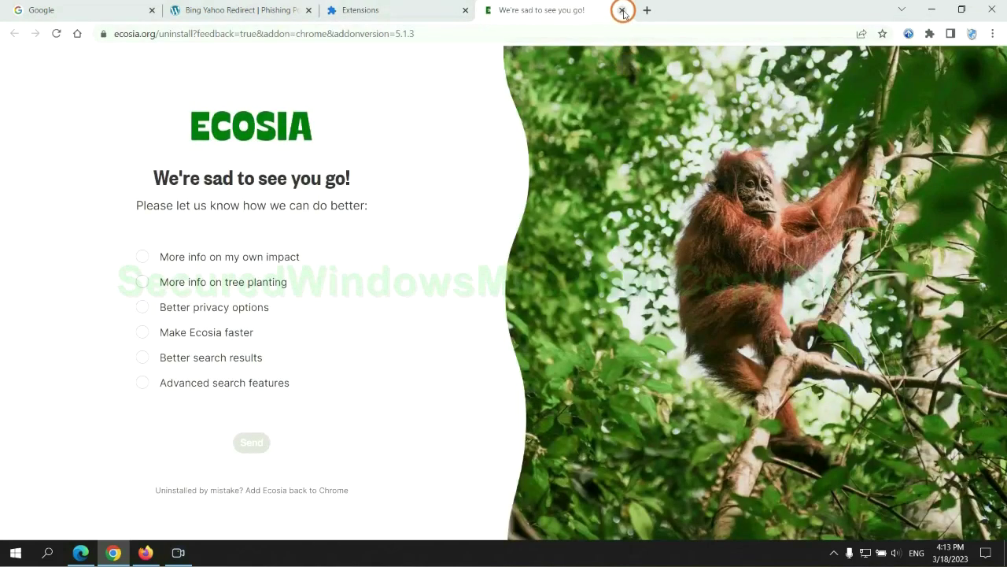
pyautogui.click(621, 10)
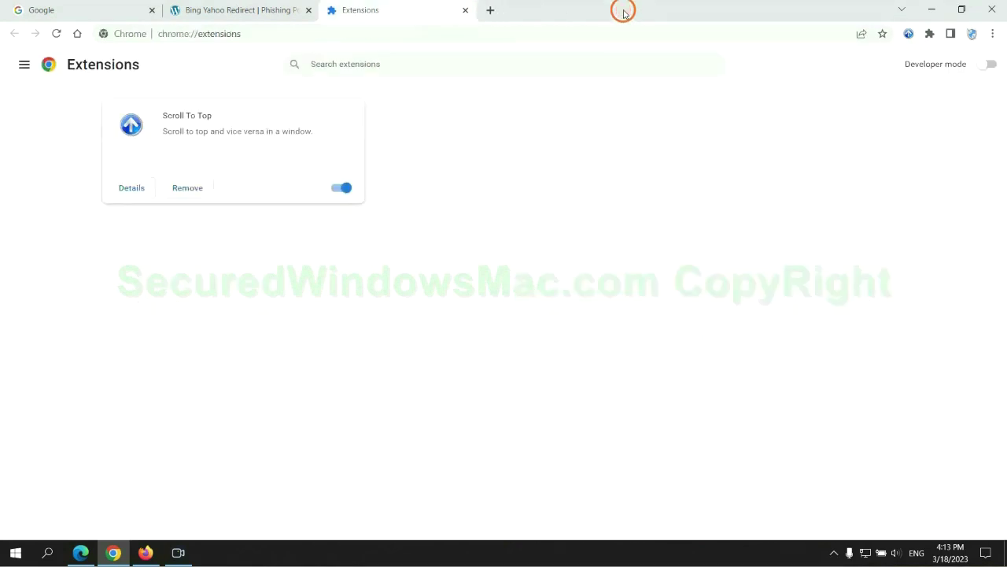
# - Switch to Firefox and remove the Enhancer for YouTube extension through the Add-ons Manager
pyautogui.click(146, 552)
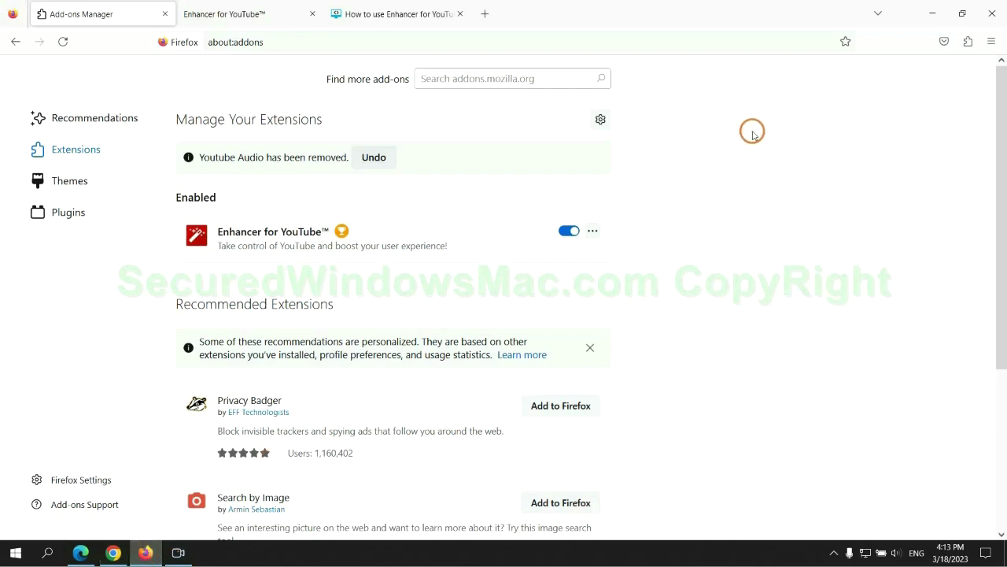
pyautogui.click(967, 43)
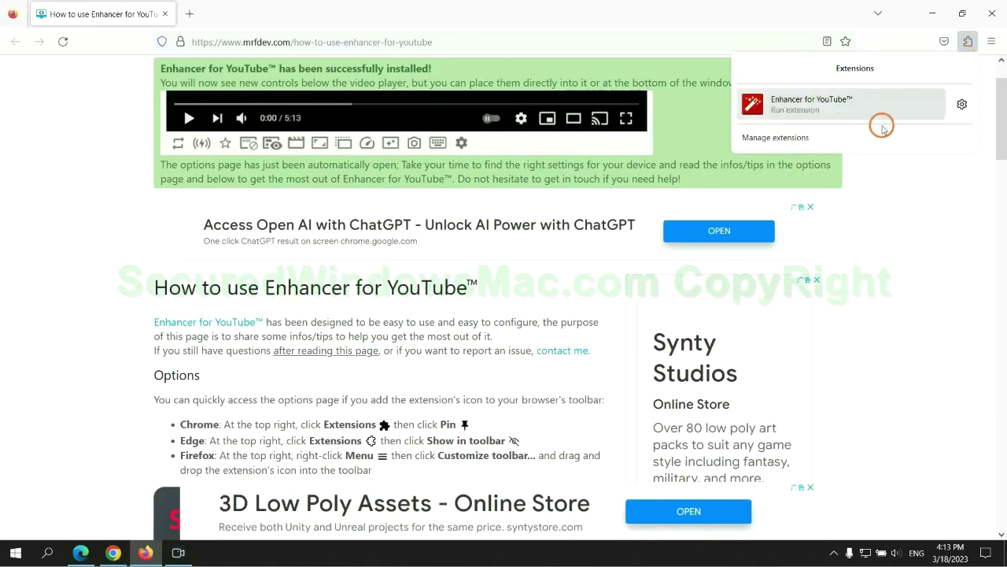
pyautogui.click(868, 134)
pyautogui.click(593, 192)
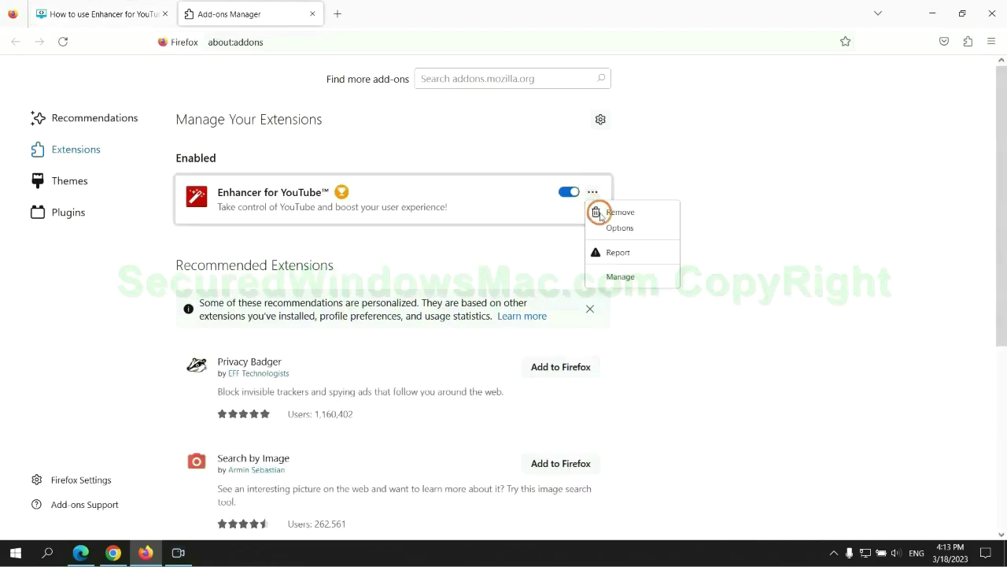
pyautogui.click(621, 213)
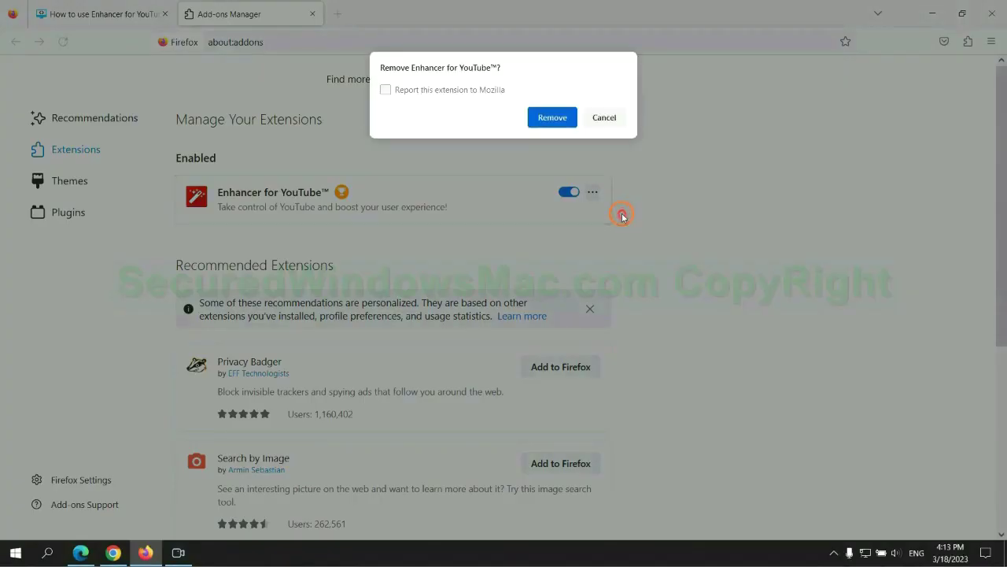
pyautogui.click(551, 117)
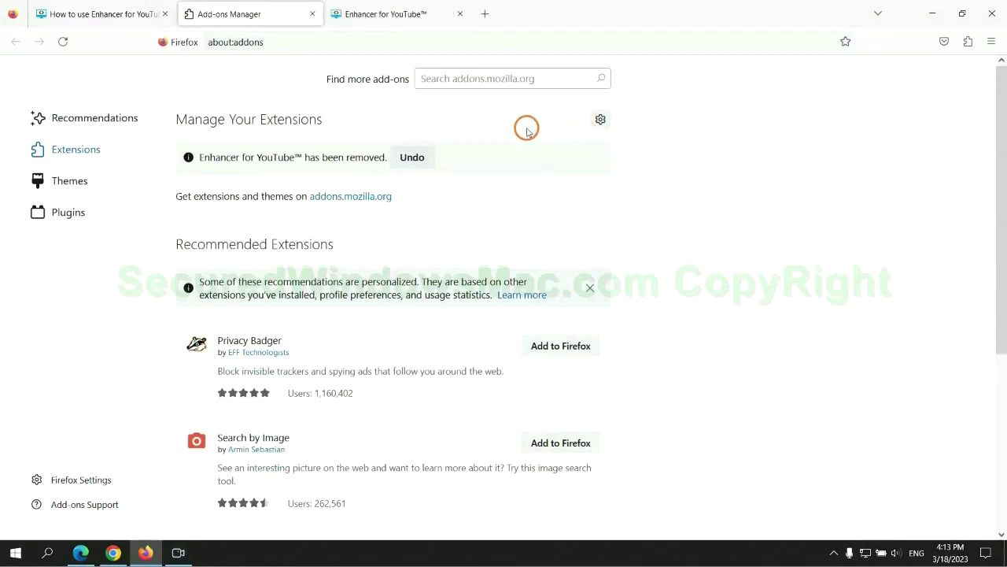
# - Consult Step 3 of the guide in Chrome on malicious registry files and launch "regedit" from the Run dialog
pyautogui.hotkey('alt', 'Tab')
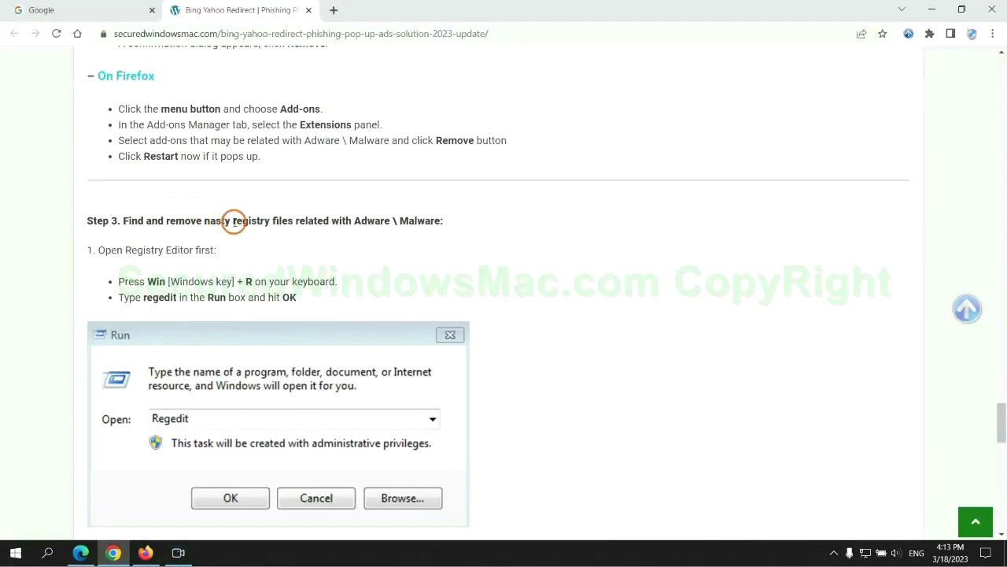
pyautogui.moveTo(233, 221); pyautogui.dragTo(291, 233)
pyautogui.click(293, 250)
pyautogui.scroll(-2, 292, 250)
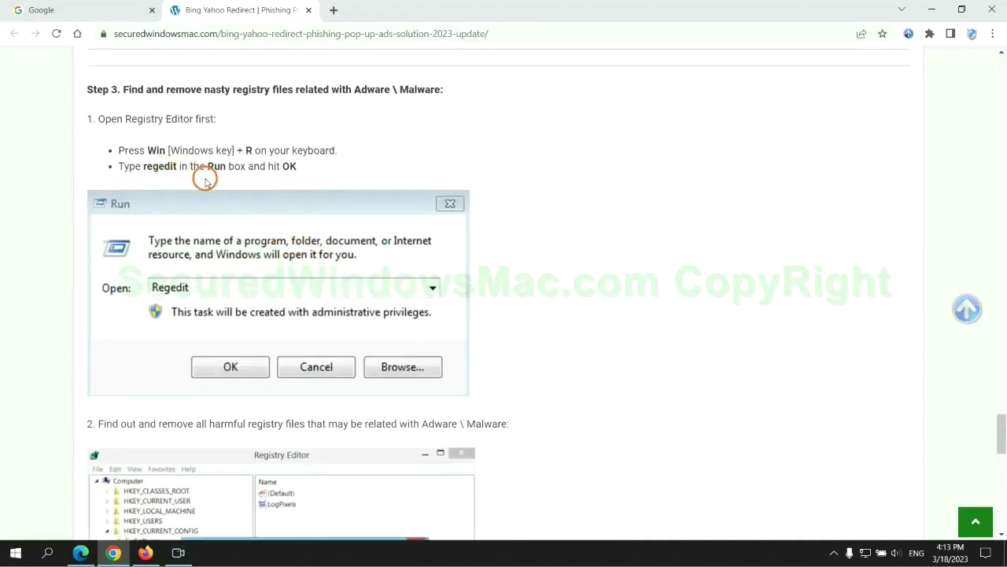
pyautogui.press('super+r')
pyautogui.write('re')
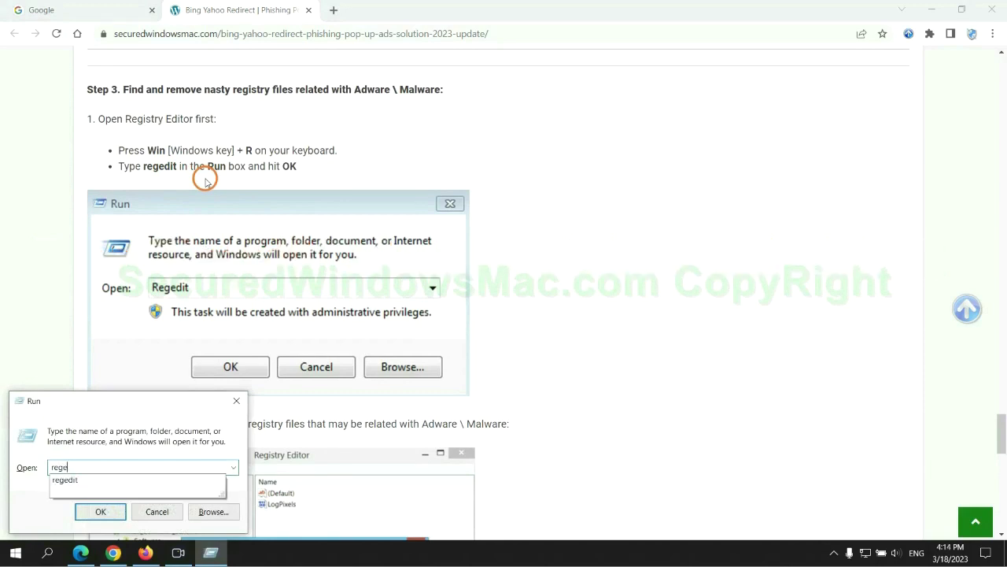
pyautogui.write('gedit')
pyautogui.press('Return')
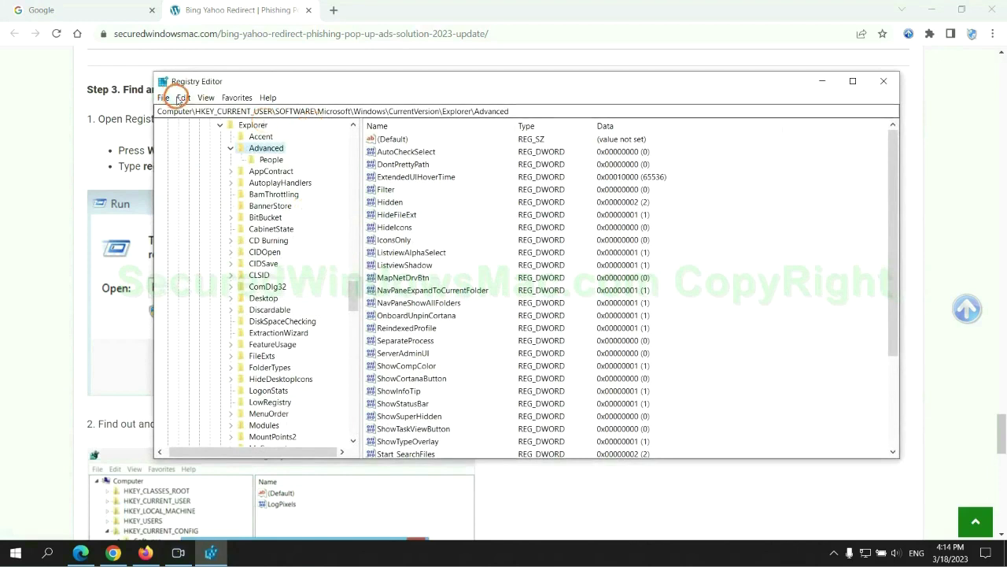
# - Search the registry for "Apps" and bring up the available actions for the StoreAppsOnTaskbar value
pyautogui.click(183, 98)
pyautogui.click(202, 188)
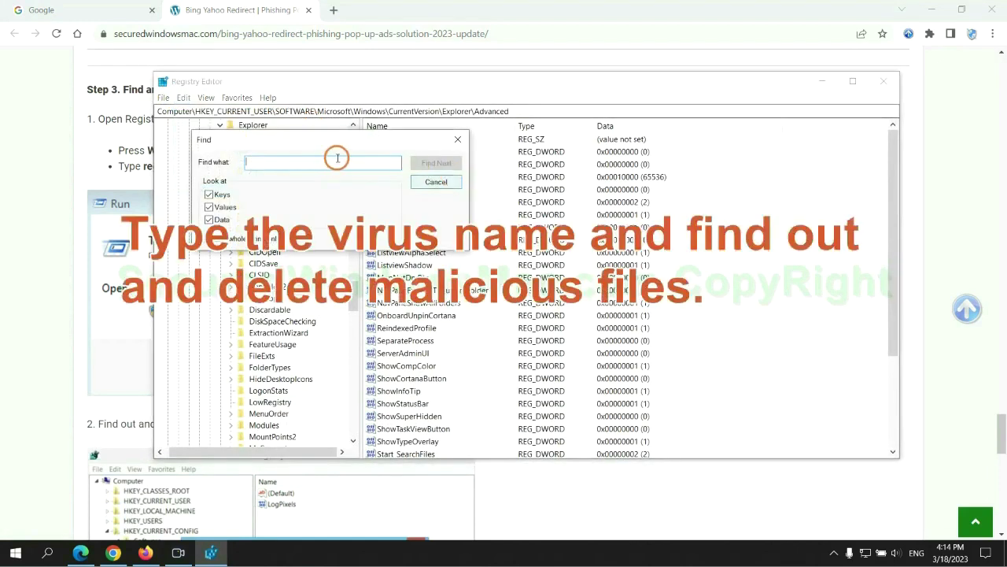
pyautogui.write('Apps')
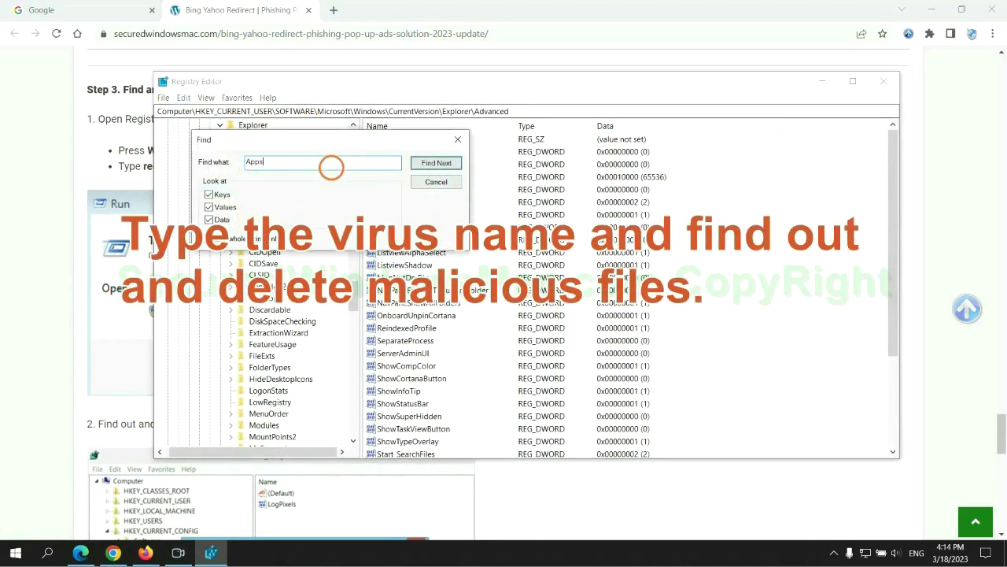
pyautogui.press('Return')
pyautogui.scroll(-2, 574, 333)
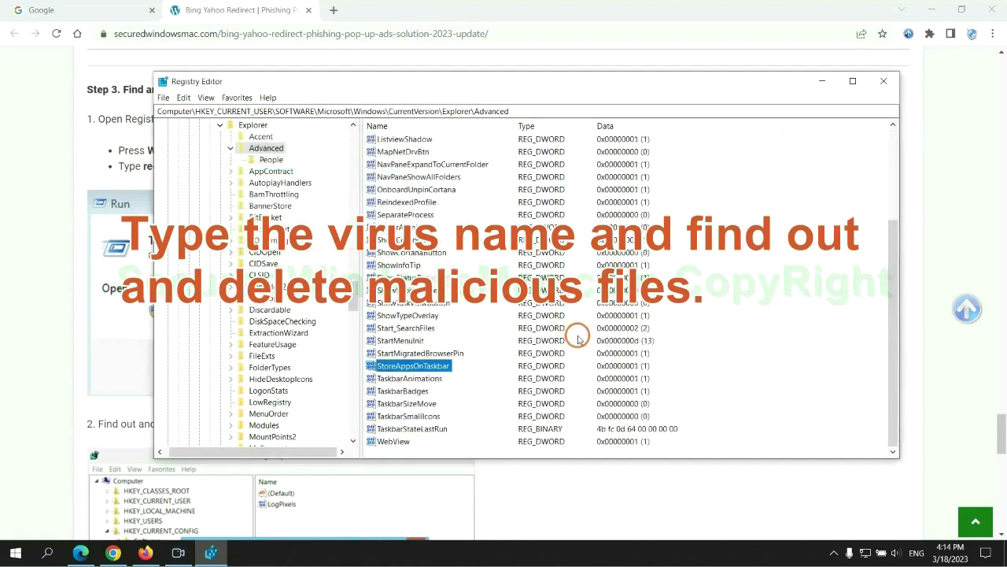
pyautogui.rightClick(444, 368)
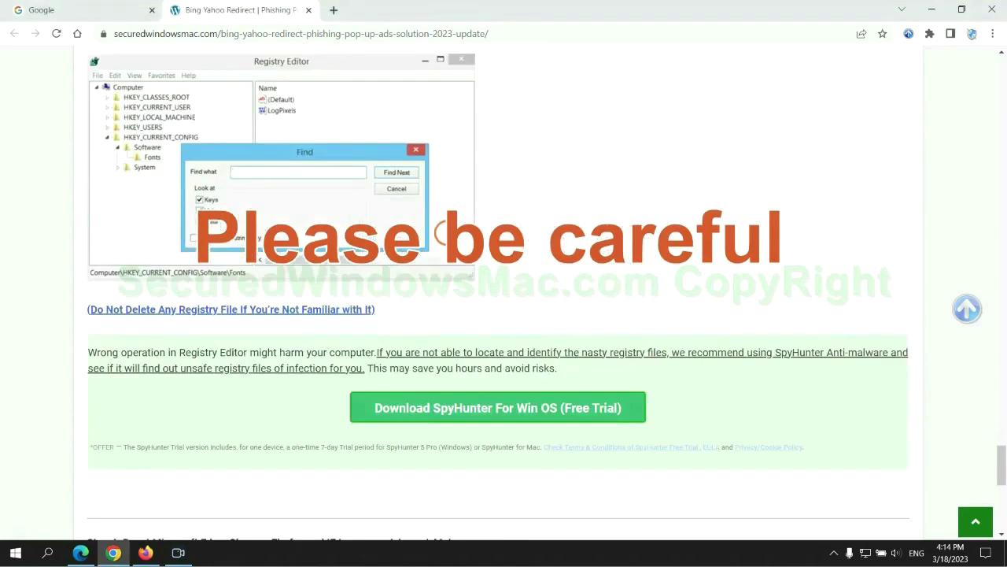
# - Consult Step 4 of the guide on resetting browsers, then switch to Microsoft Edge and open the Clear browsing data dialog from its privacy settings
pyautogui.scroll(-1, 445, 232)
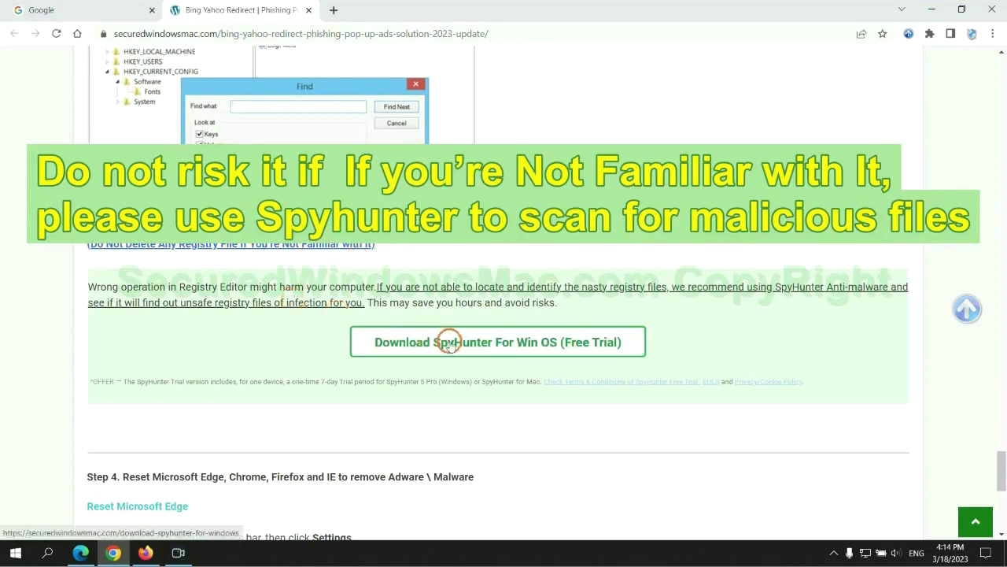
pyautogui.scroll(-5, 173, 94)
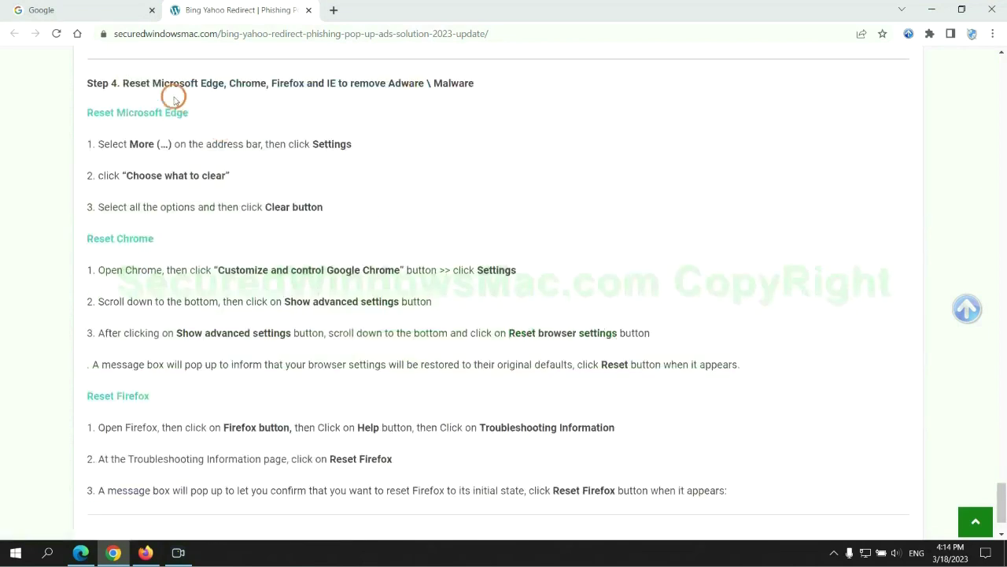
pyautogui.click(415, 99)
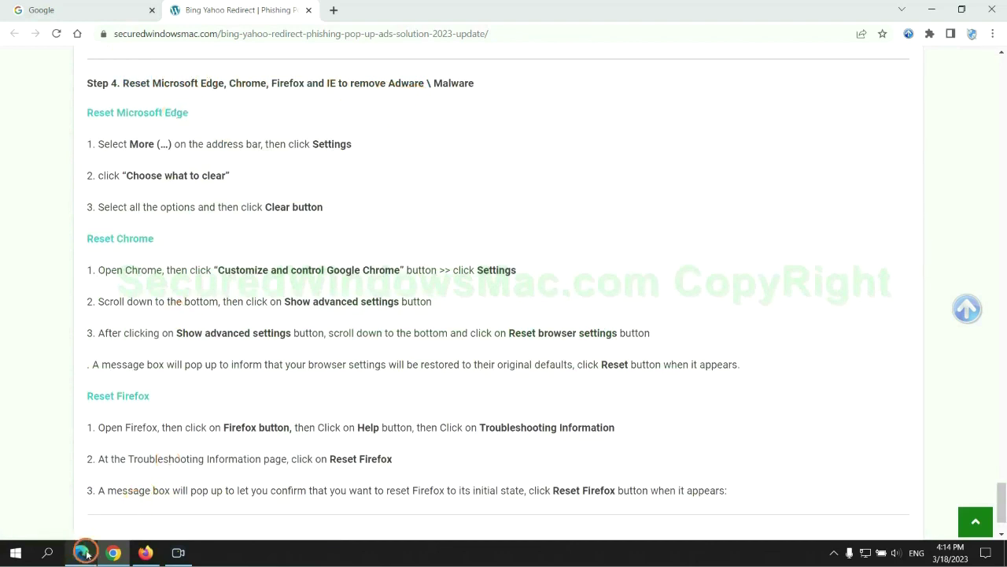
pyautogui.click(85, 553)
pyautogui.click(954, 36)
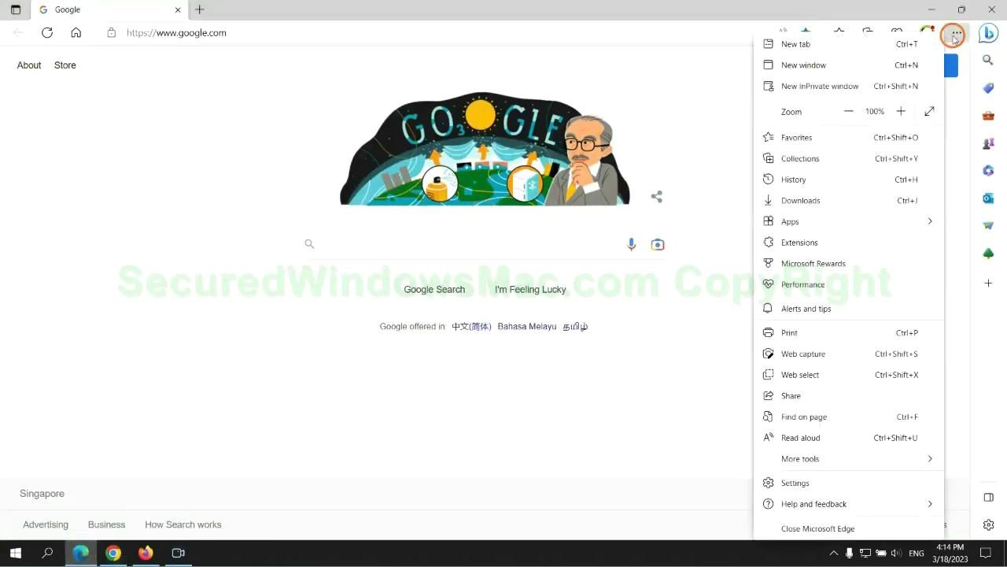
pyautogui.click(794, 483)
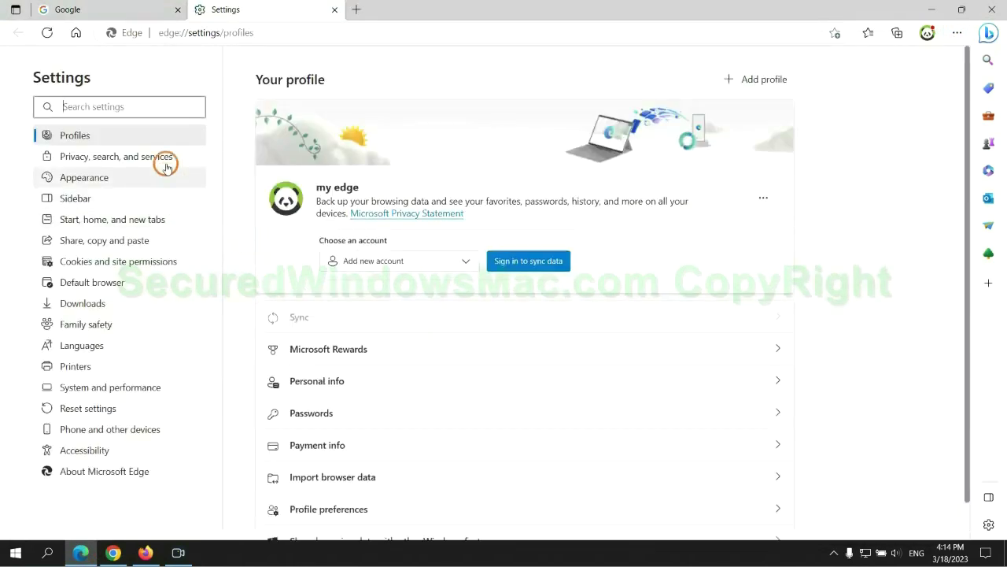
pyautogui.click(166, 165)
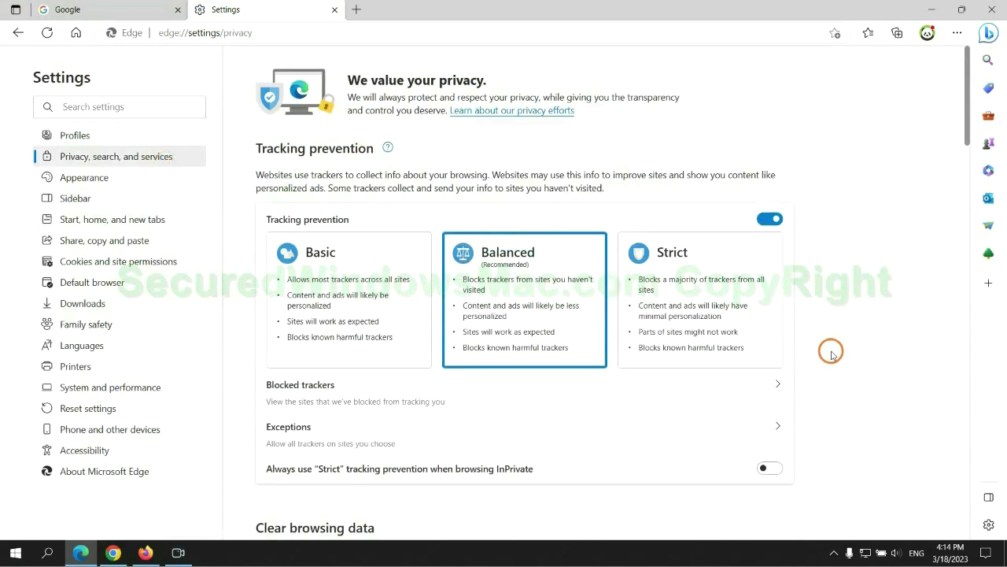
pyautogui.scroll(-3, 829, 351)
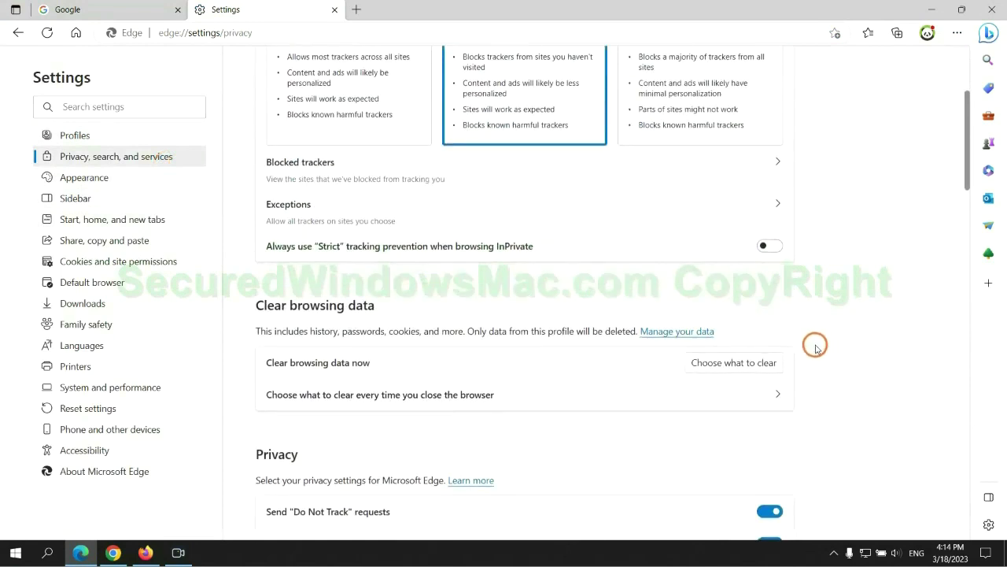
pyautogui.click(746, 363)
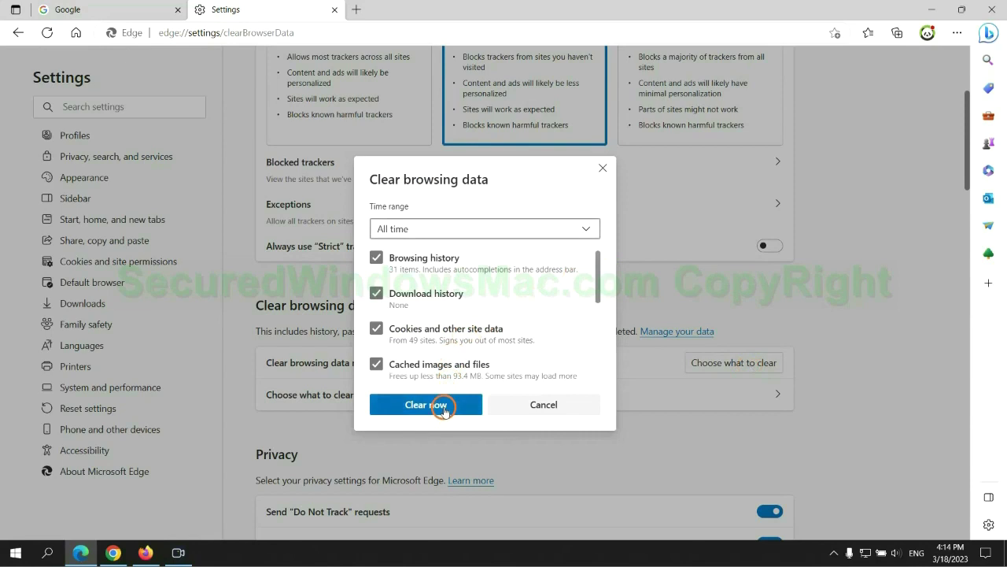
# - Switch to Chrome, search its settings for "reset" and open the prompt for restoring settings to their original defaults
pyautogui.click(112, 553)
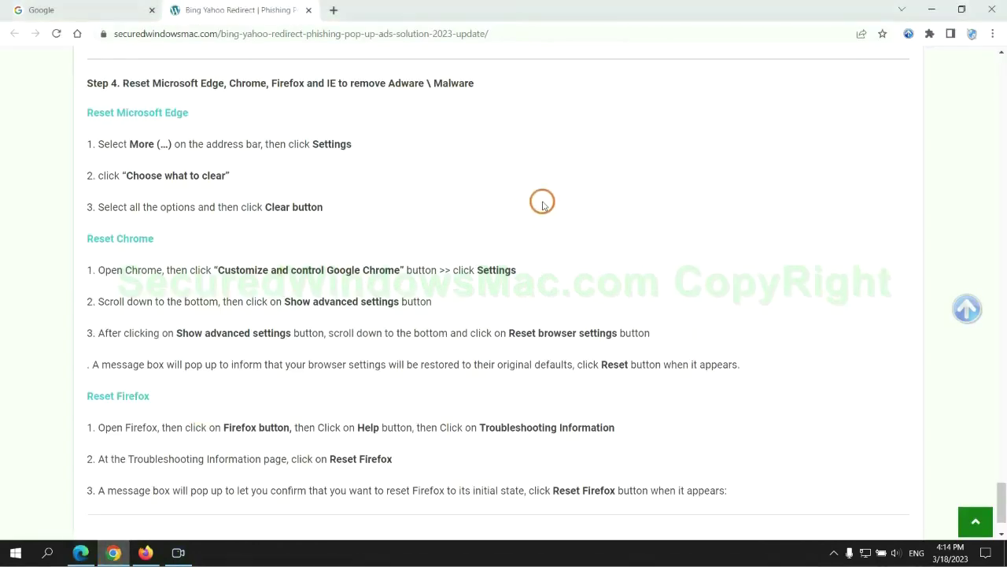
pyautogui.click(991, 36)
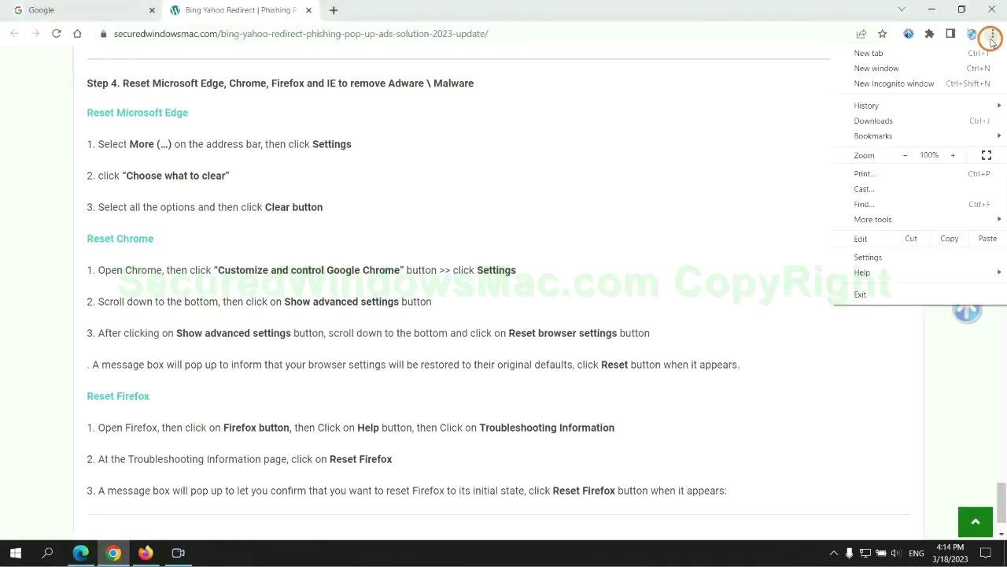
pyautogui.click(872, 256)
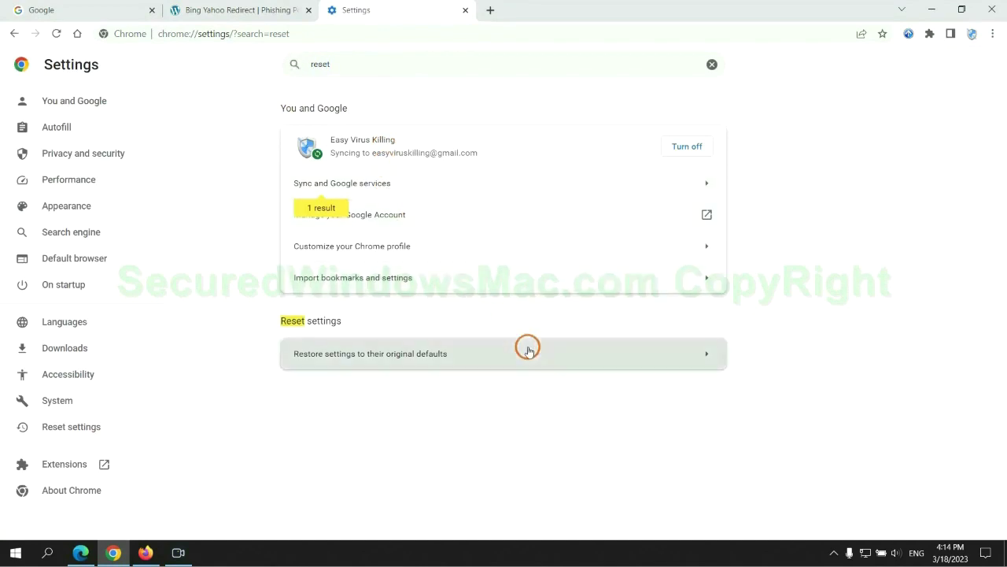
pyautogui.click(528, 350)
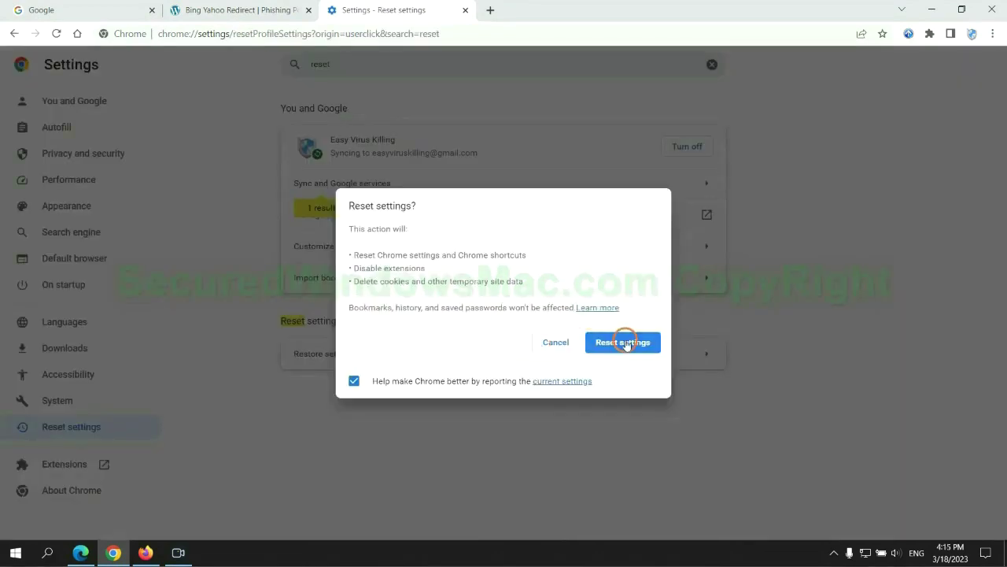
# - Switch to Firefox, open its Troubleshooting Information page and bring up the prompt for refreshing Firefox to default settings
pyautogui.click(145, 552)
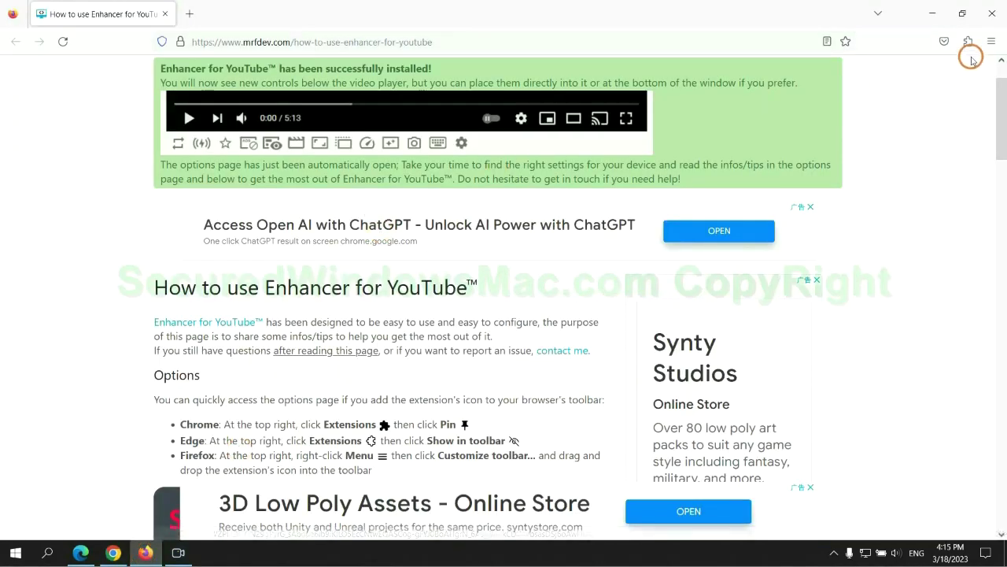
pyautogui.click(992, 41)
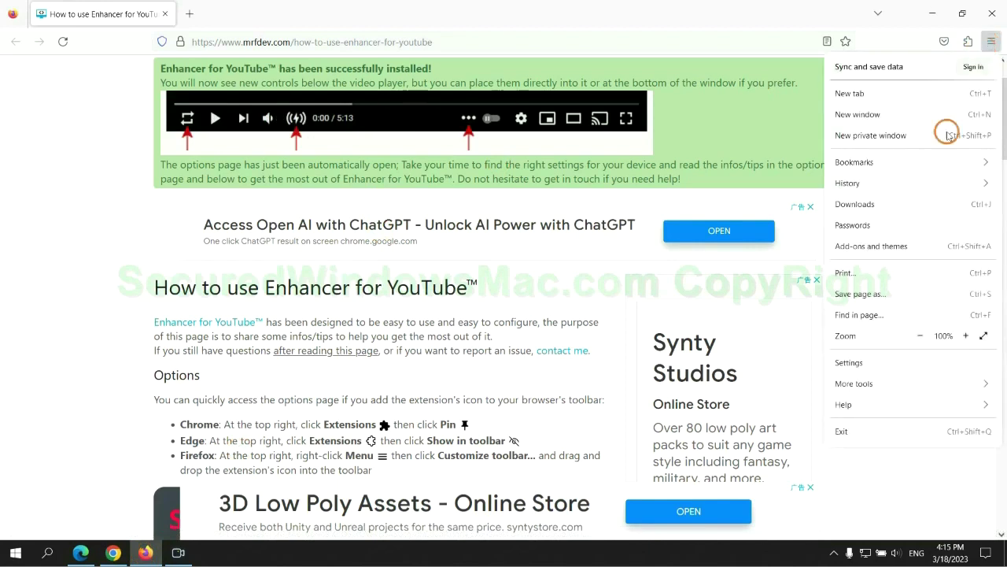
pyautogui.click(856, 404)
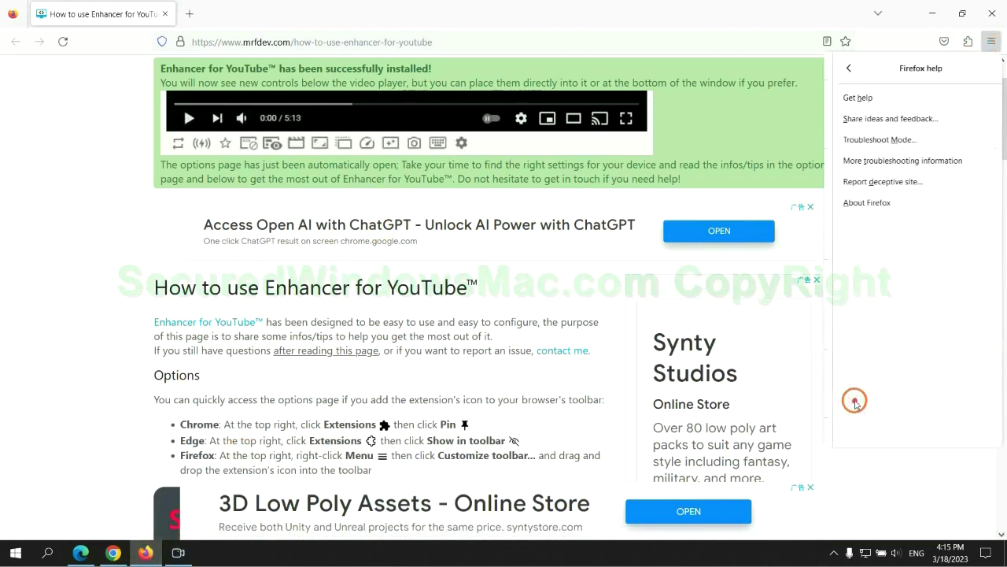
pyautogui.click(898, 162)
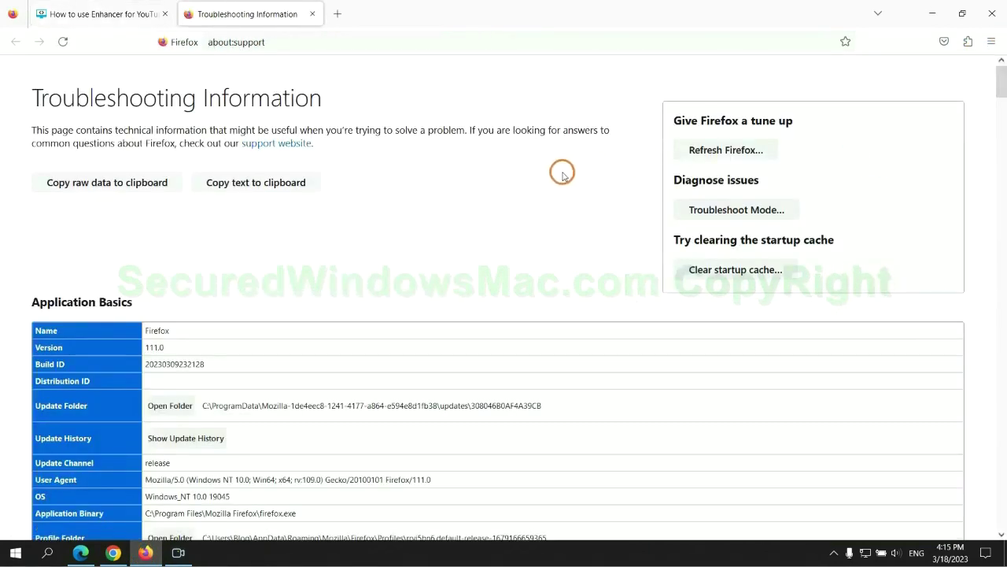
pyautogui.click(694, 151)
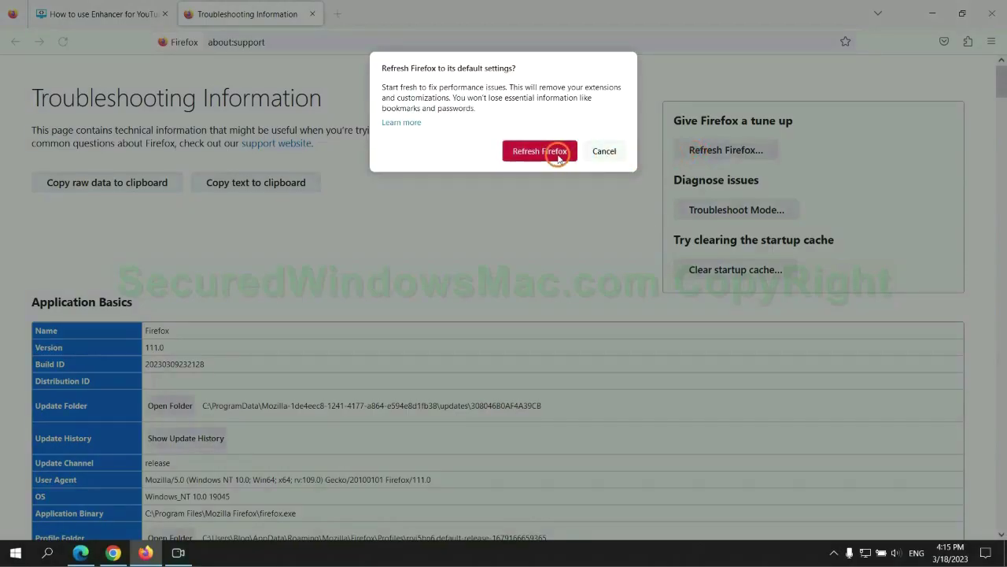
# - Return to the guide in Chrome and highlight the closing note about scanning the PC with SpyHunter if problems remain
pyautogui.click(114, 553)
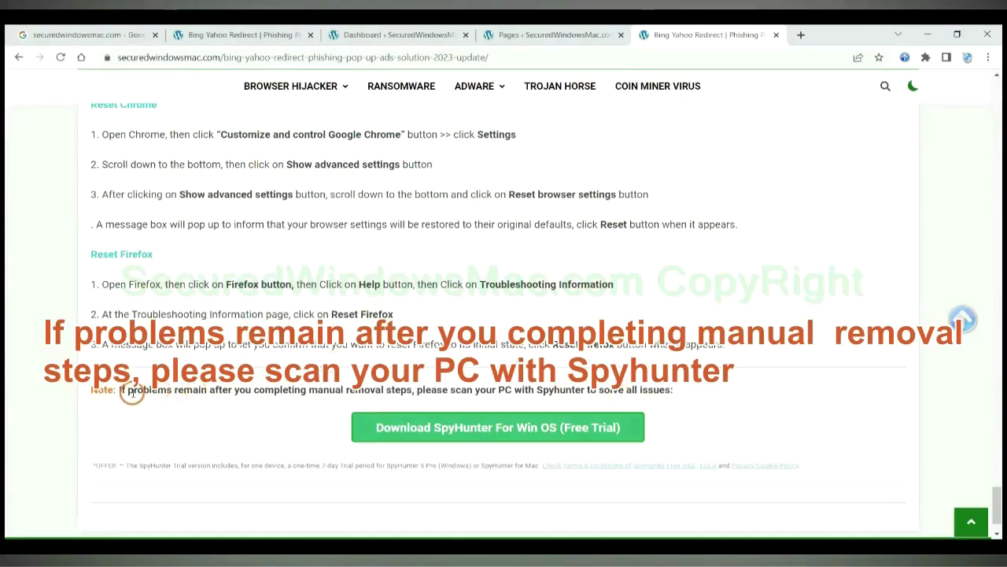
pyautogui.moveTo(120, 389); pyautogui.dragTo(216, 394)
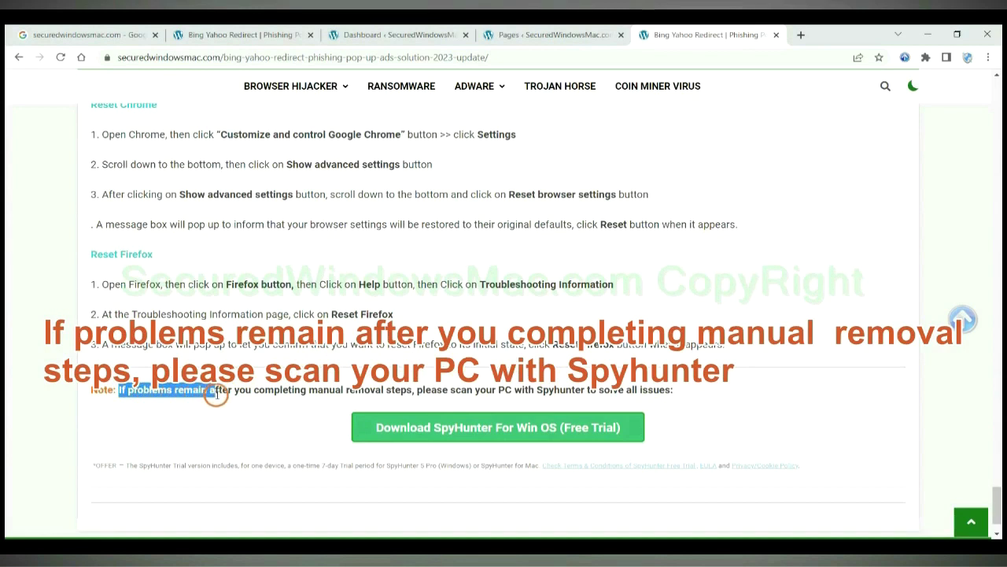